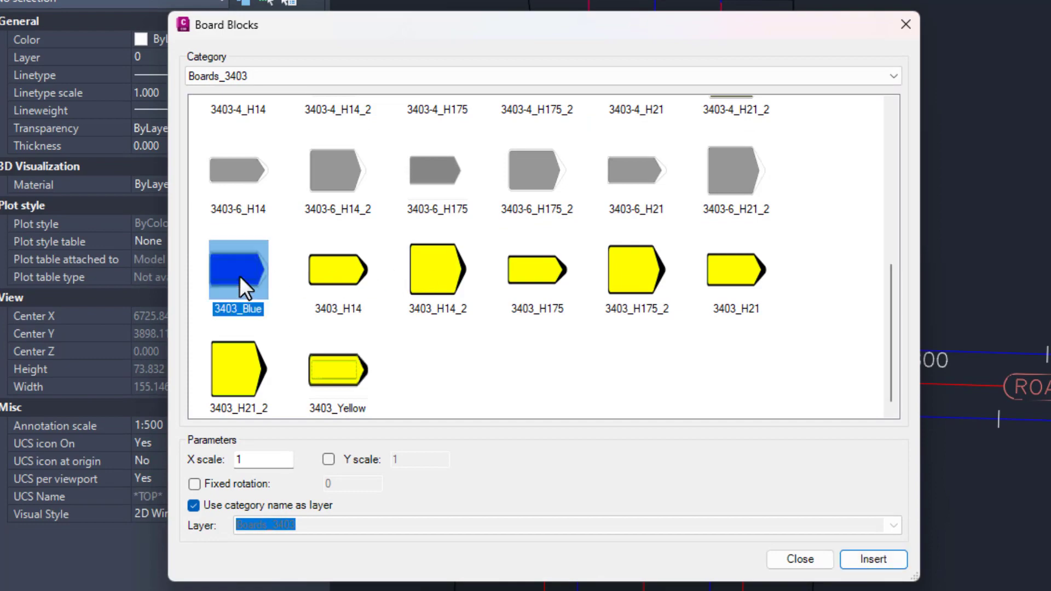
# Insert the 3403_Blue board from the Boards_3403 category into the empty drawing area at 0° rotation
pyautogui.click(864, 559)
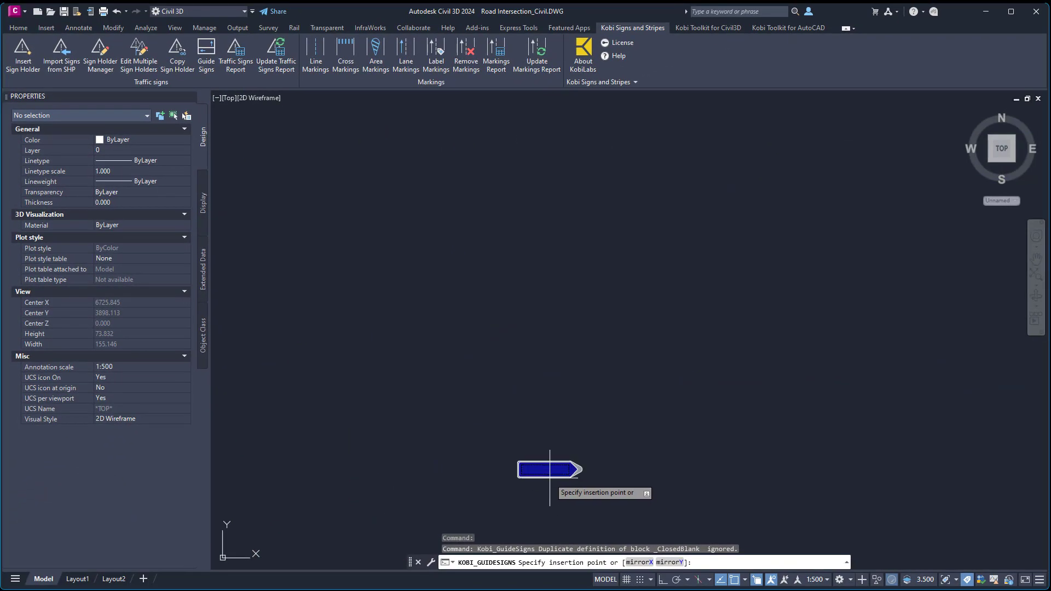
pyautogui.scroll(8, 549, 478)
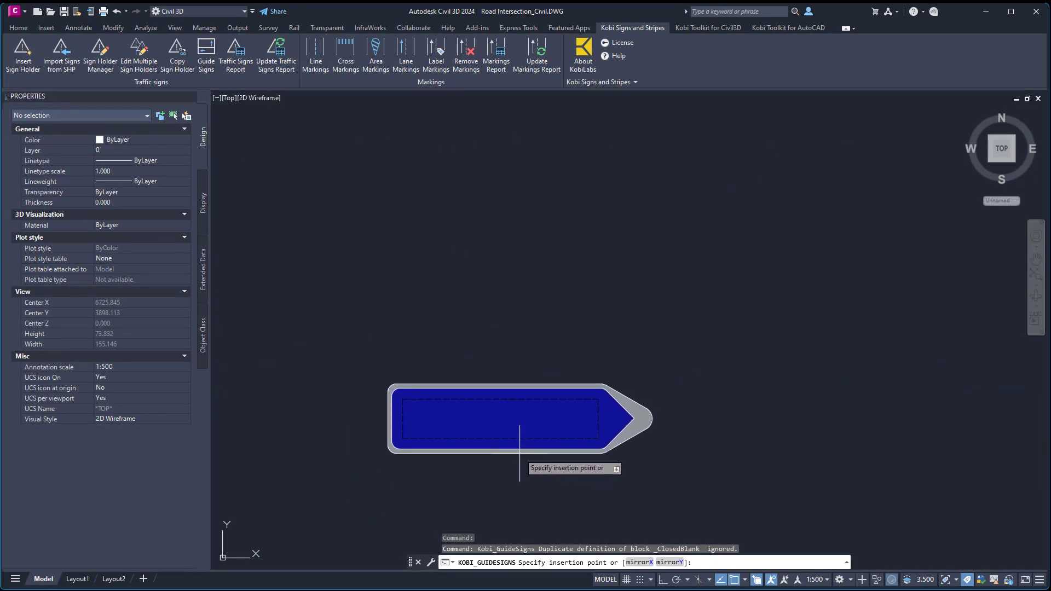
pyautogui.click(501, 432)
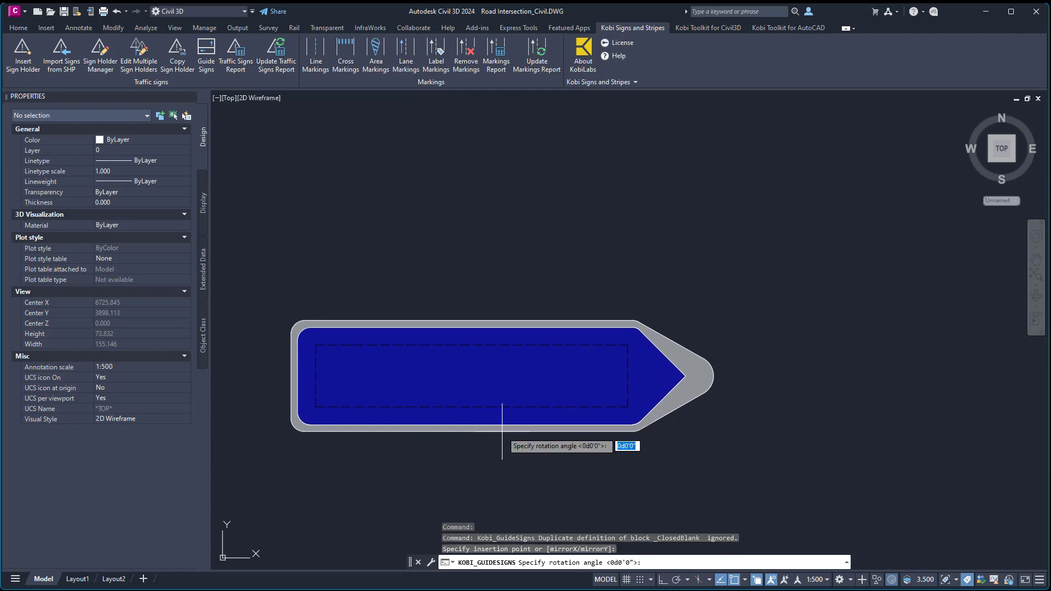
pyautogui.press('Return')
pyautogui.press('Escape')
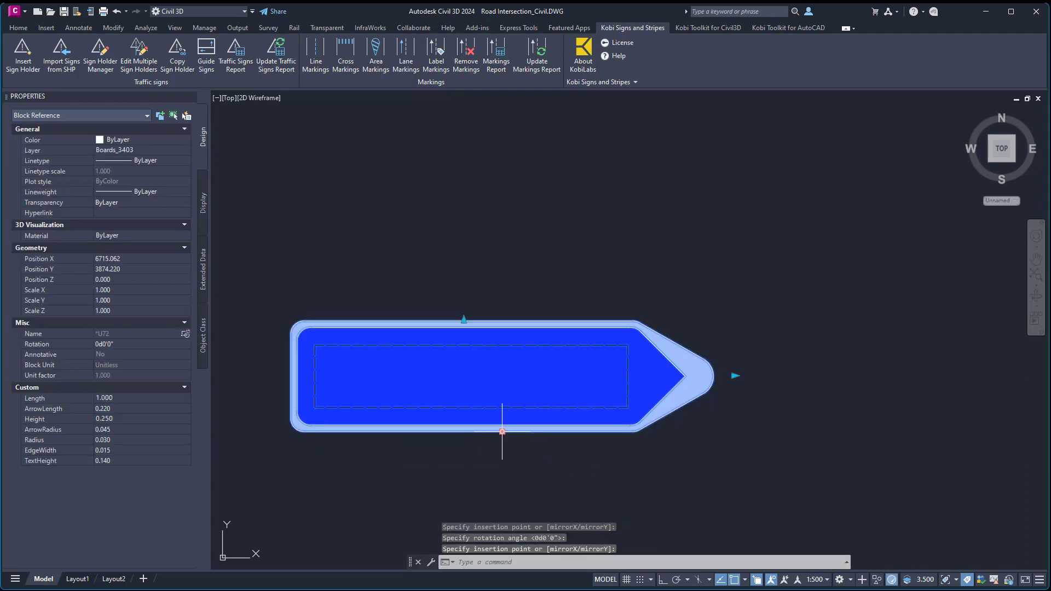
pyautogui.press('Escape')
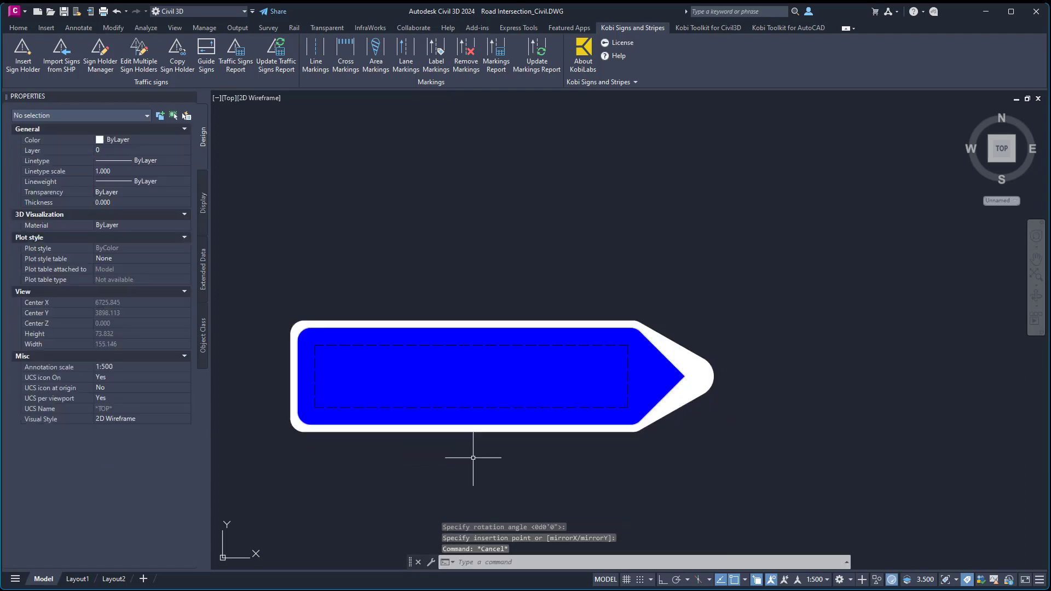
# Add the multiline text "KobiLabs" from the upper-left corner of the dashed frame on the blue board
pyautogui.write('mtex')
pyautogui.press('Return')
pyautogui.click(315, 345)
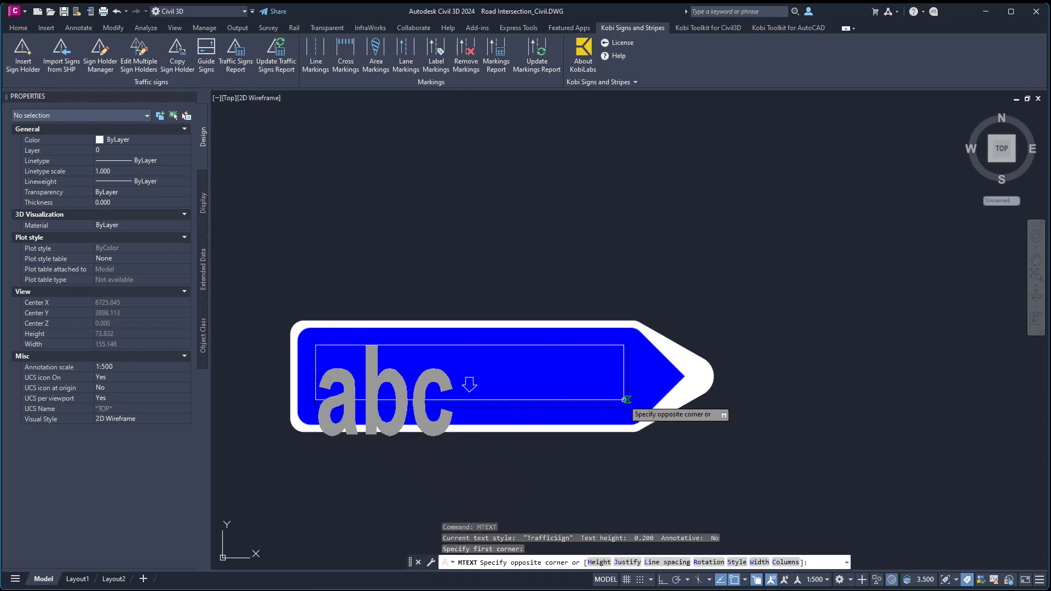
pyautogui.click(624, 399)
pyautogui.write('KobiLabs')
pyautogui.click(741, 441)
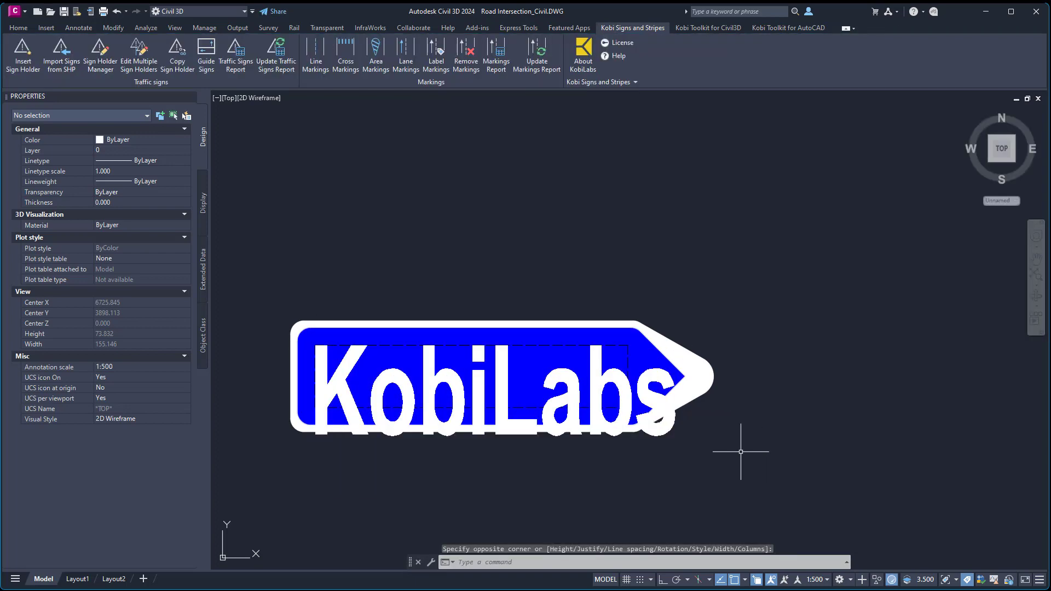
# Set the text height of the KobiLabs text to 0.14
pyautogui.click(670, 430)
pyautogui.click(145, 310)
pyautogui.write('0.14')
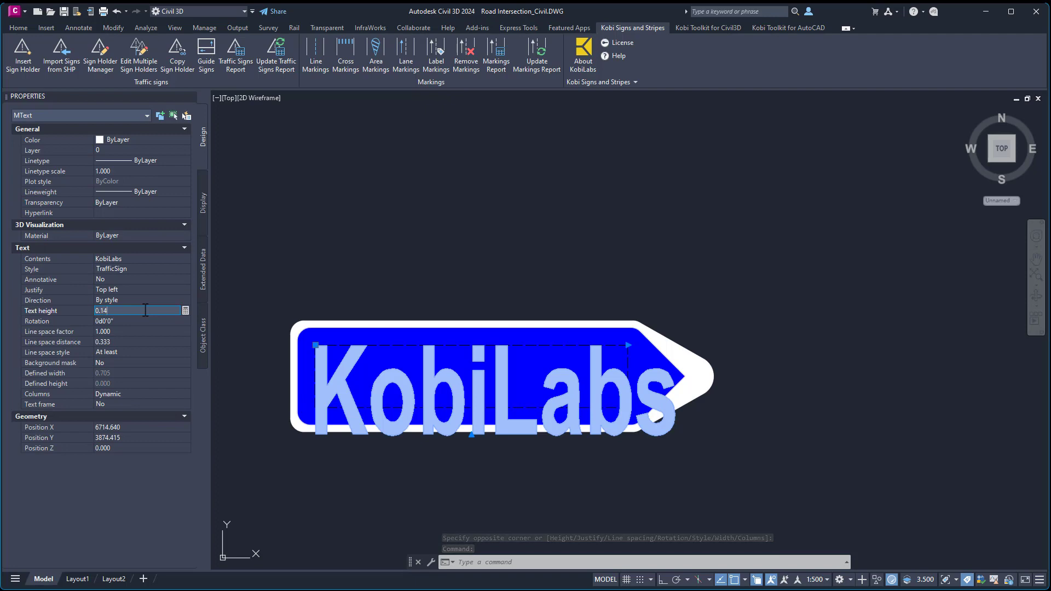
pyautogui.press('Tab')
pyautogui.press('Escape')
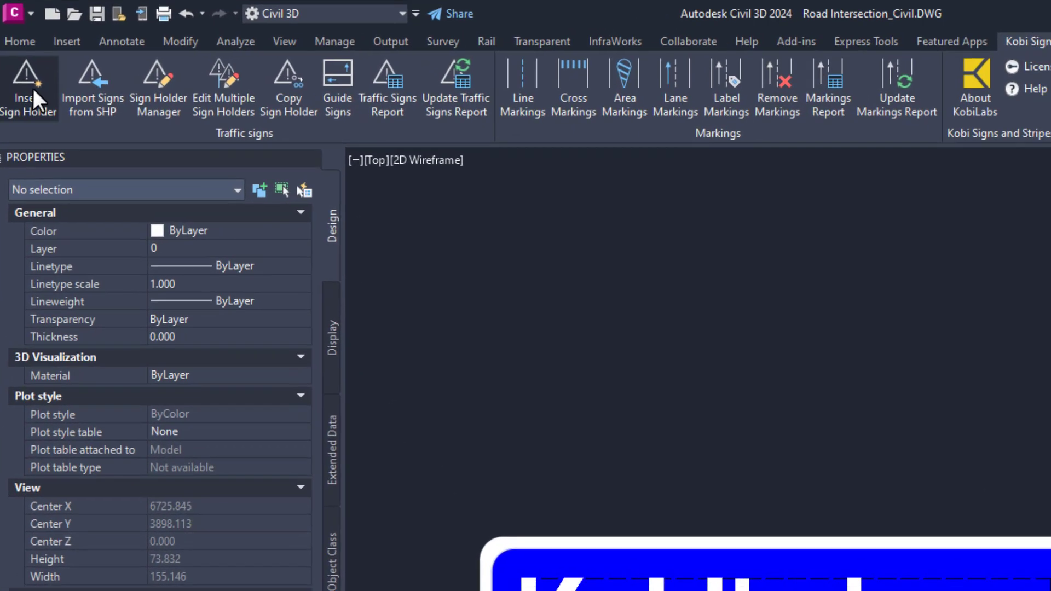
# Start a new sign holder and pick the blue board together with its KobiLabs text as its custom sign
pyautogui.click(44, 93)
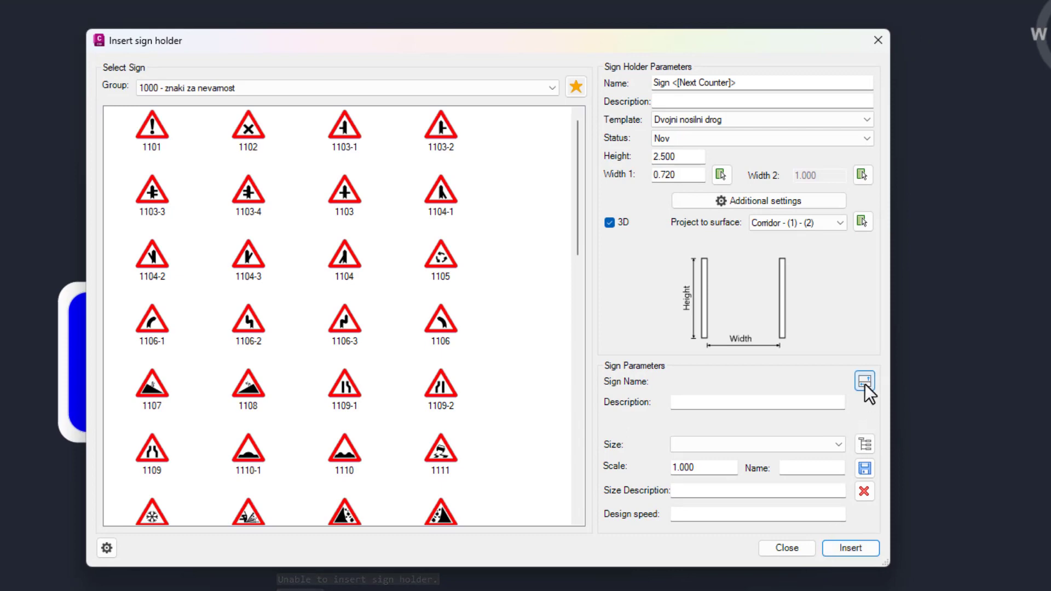
pyautogui.click(865, 383)
pyautogui.click(755, 504)
pyautogui.click(494, 286)
pyautogui.press('Return')
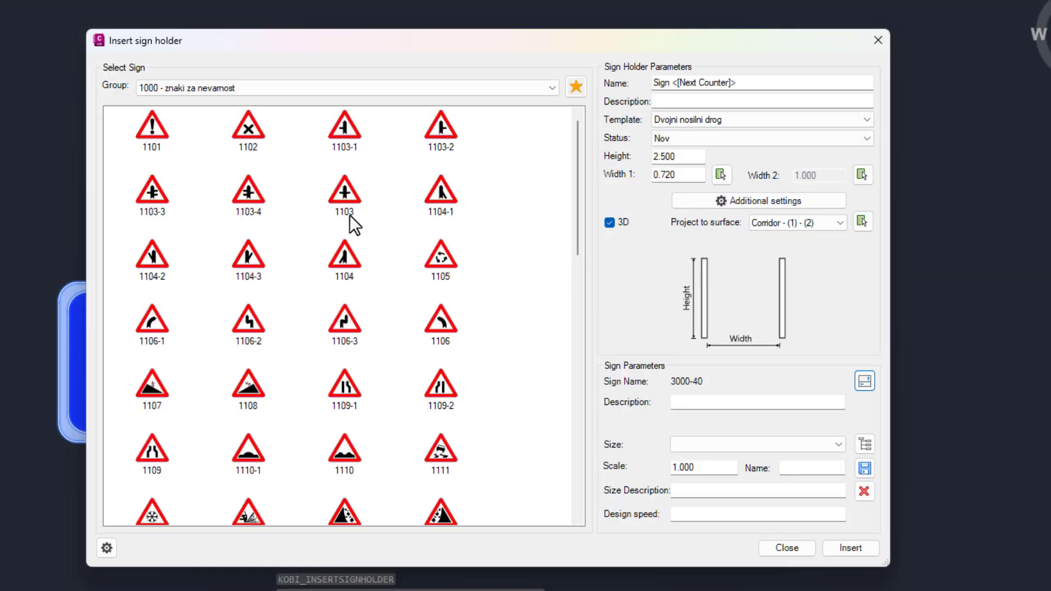
# Insert the sign holder aligned to the red road centerline near station 0+340, just outside the road's edge
pyautogui.click(841, 547)
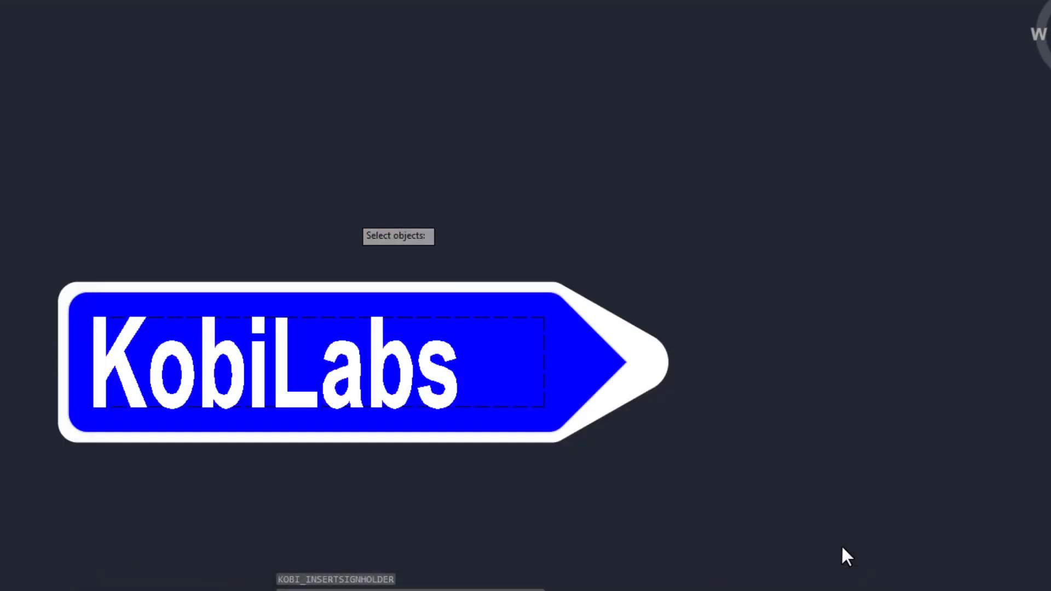
pyautogui.scroll(-10, 841, 544)
pyautogui.scroll(-2, 837, 525)
pyautogui.moveTo(599, 471); pyautogui.dragTo(619, 292, button='middle')
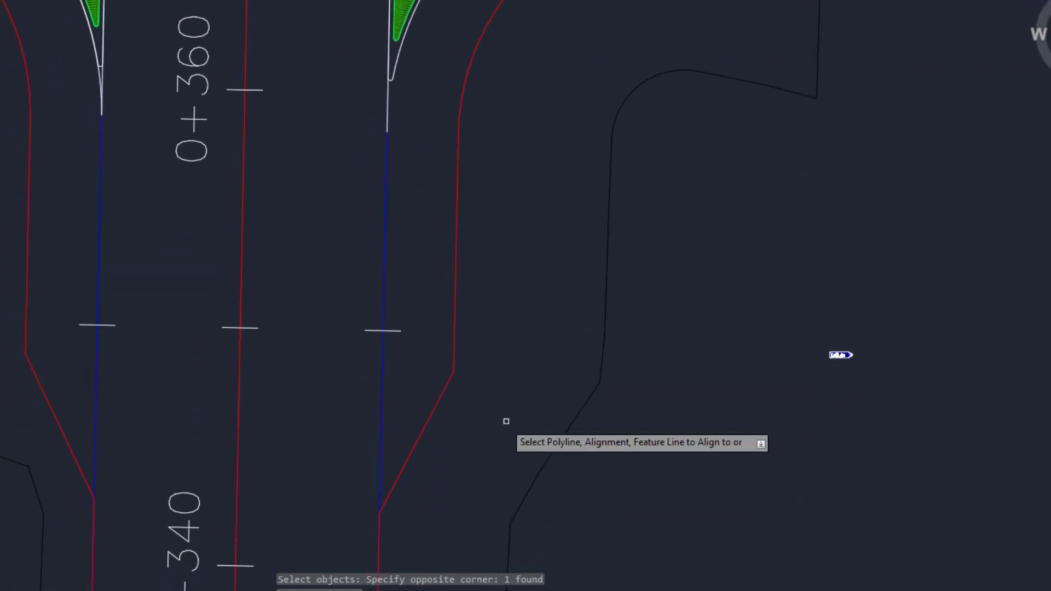
pyautogui.click(238, 469)
pyautogui.scroll(10, 383, 471)
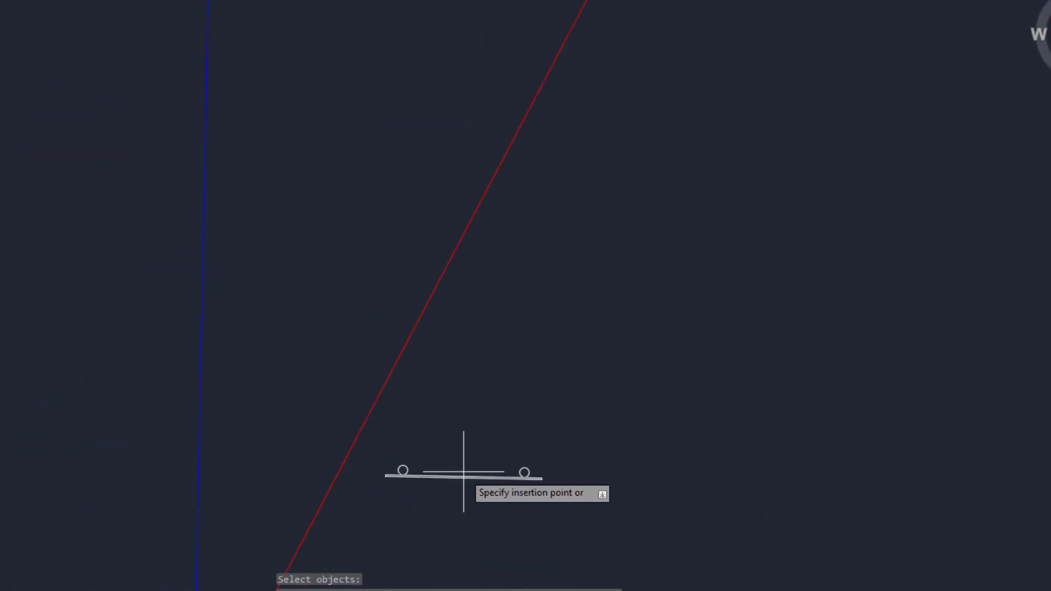
pyautogui.click(533, 388)
pyautogui.press('Return')
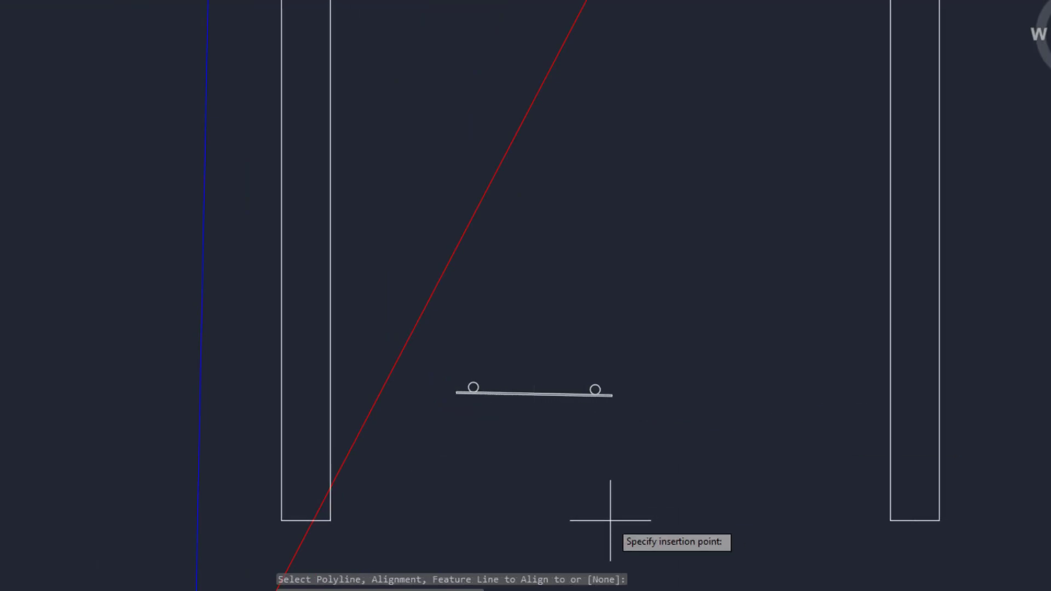
# Place the sign holder's front view with its two posts beside the road, away from its plan symbol
pyautogui.scroll(-6, 596, 521)
pyautogui.moveTo(759, 491); pyautogui.dragTo(528, 545, button='middle')
pyautogui.click(568, 512)
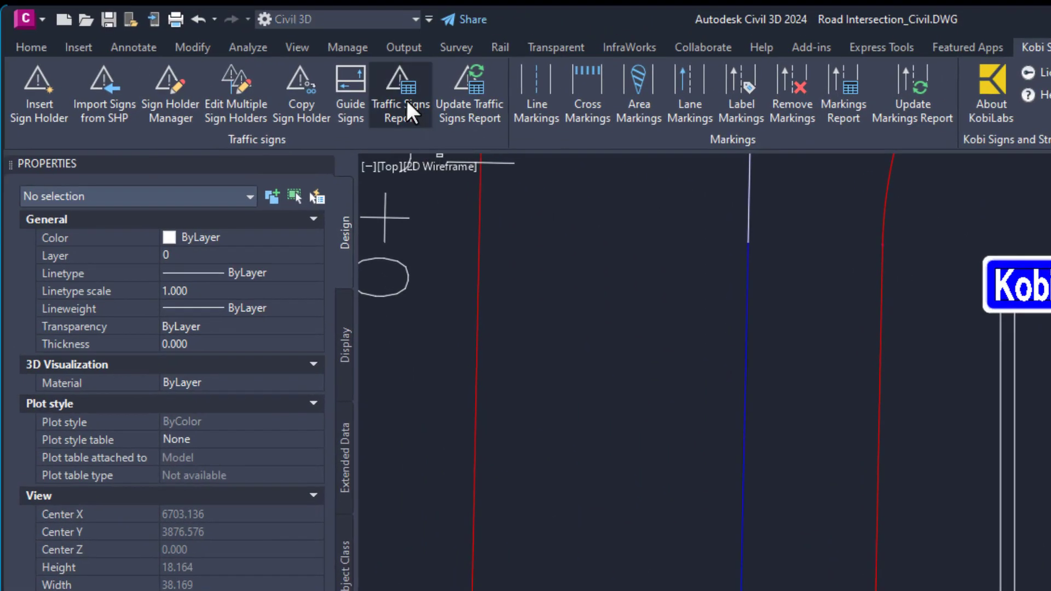
# Create a Traffic Signs Table for the KobiLabs sign, sorted by station ascending, in the empty area beyond the original board
pyautogui.click(406, 100)
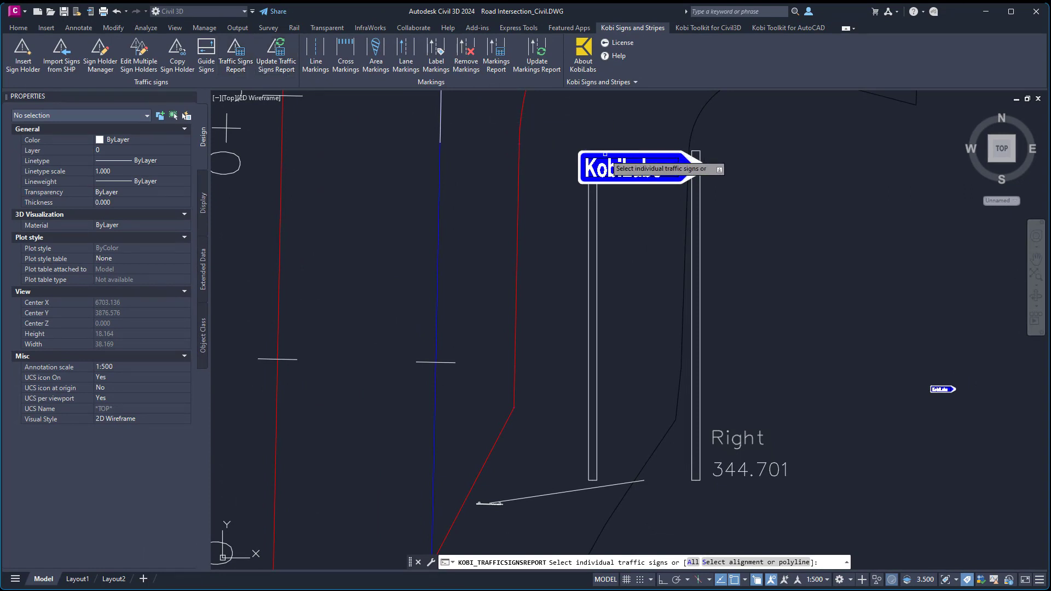
pyautogui.click(605, 155)
pyautogui.press('Return')
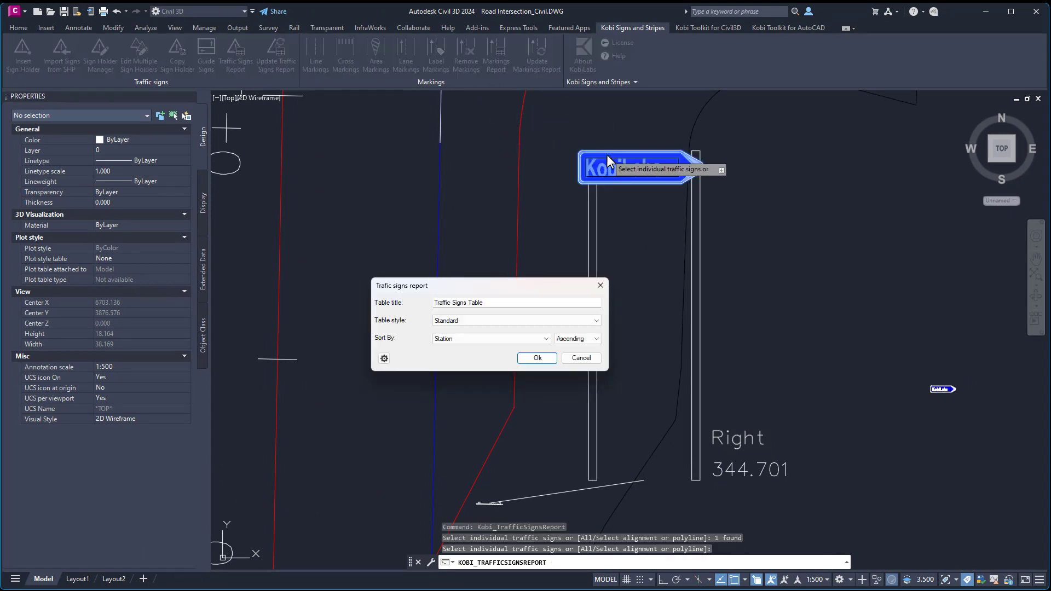
pyautogui.click(536, 361)
pyautogui.moveTo(935, 355); pyautogui.dragTo(381, 378, button='middle')
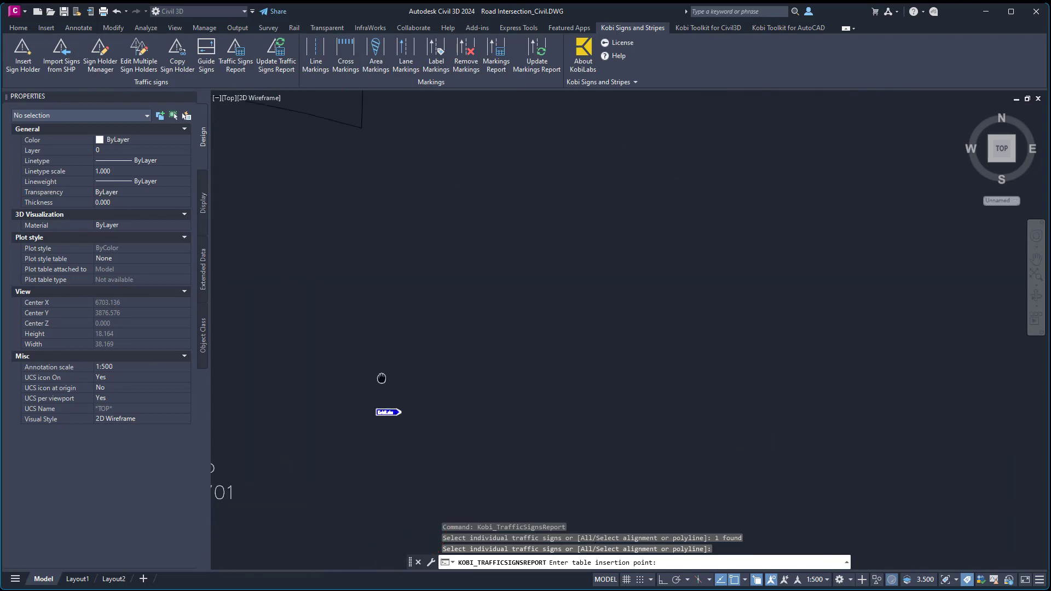
pyautogui.click(289, 326)
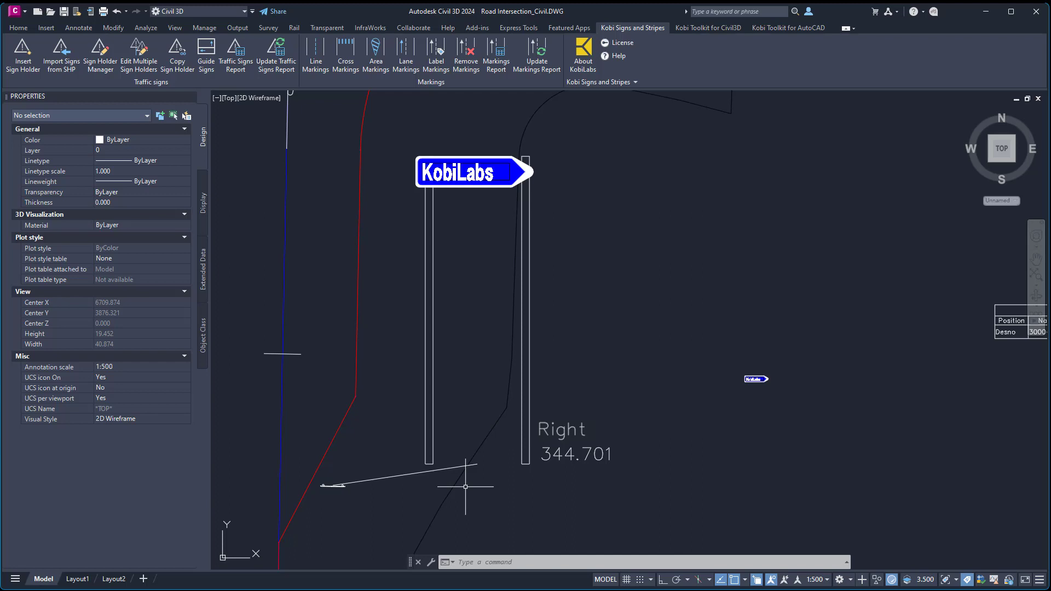
# Open the original board's 3000-40 block for editing and set the blue board's length to 2.100
pyautogui.doubleClick(760, 379)
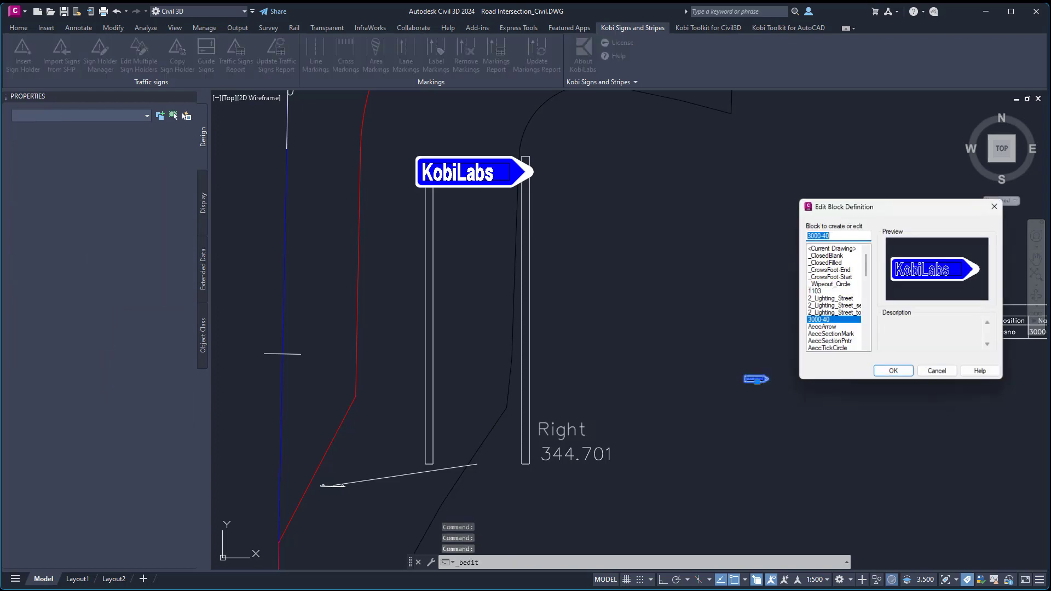
pyautogui.click(893, 371)
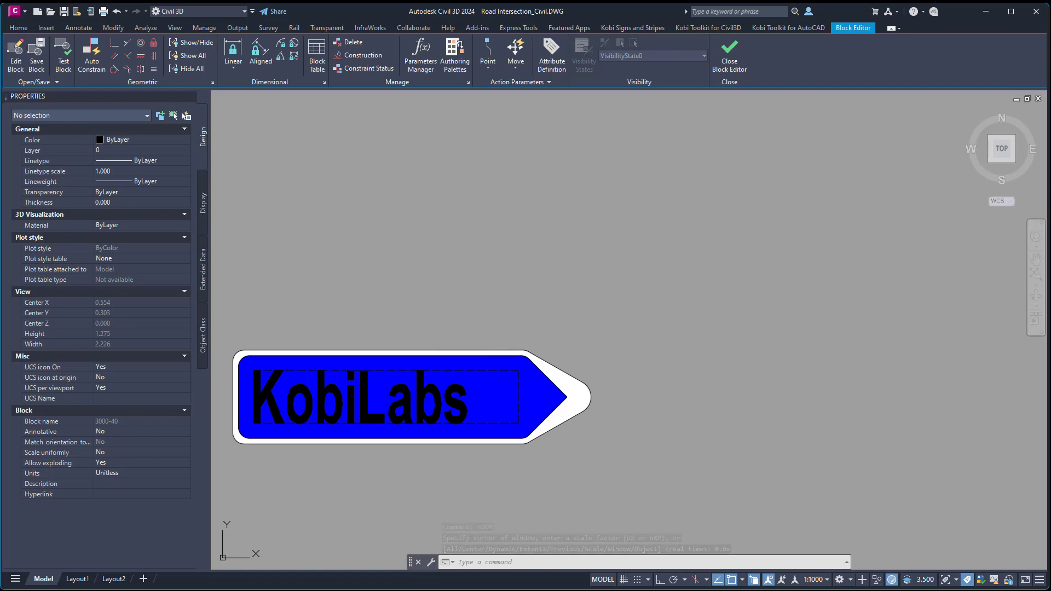
pyautogui.click(460, 349)
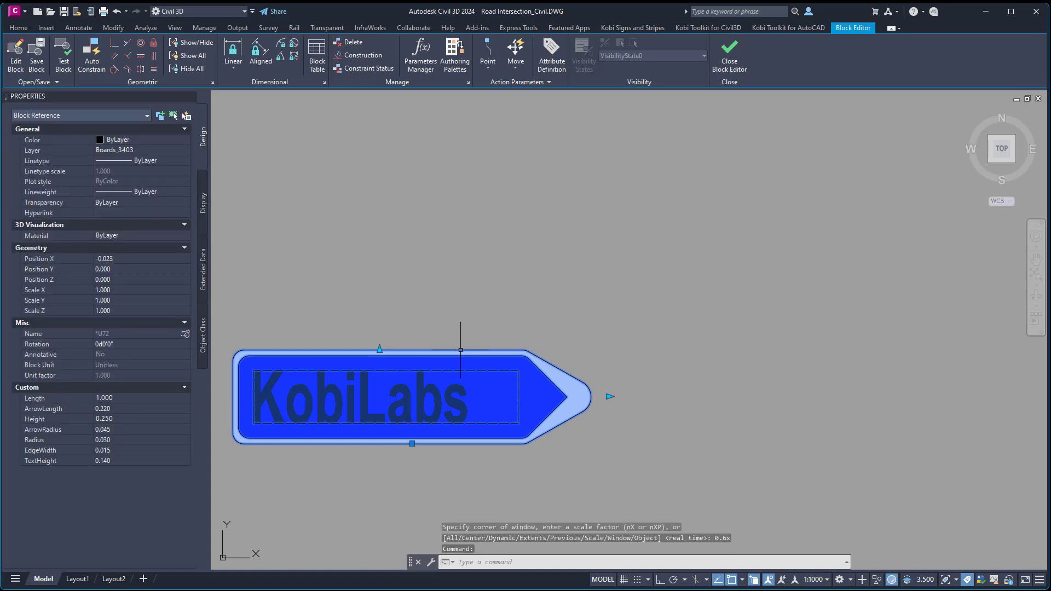
pyautogui.click(124, 398)
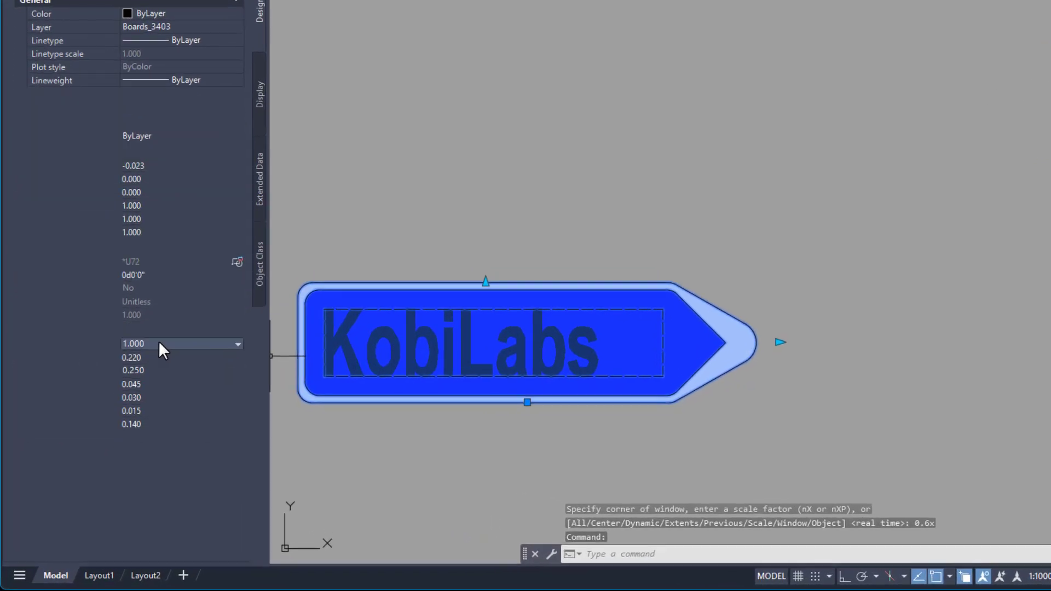
pyautogui.click(160, 344)
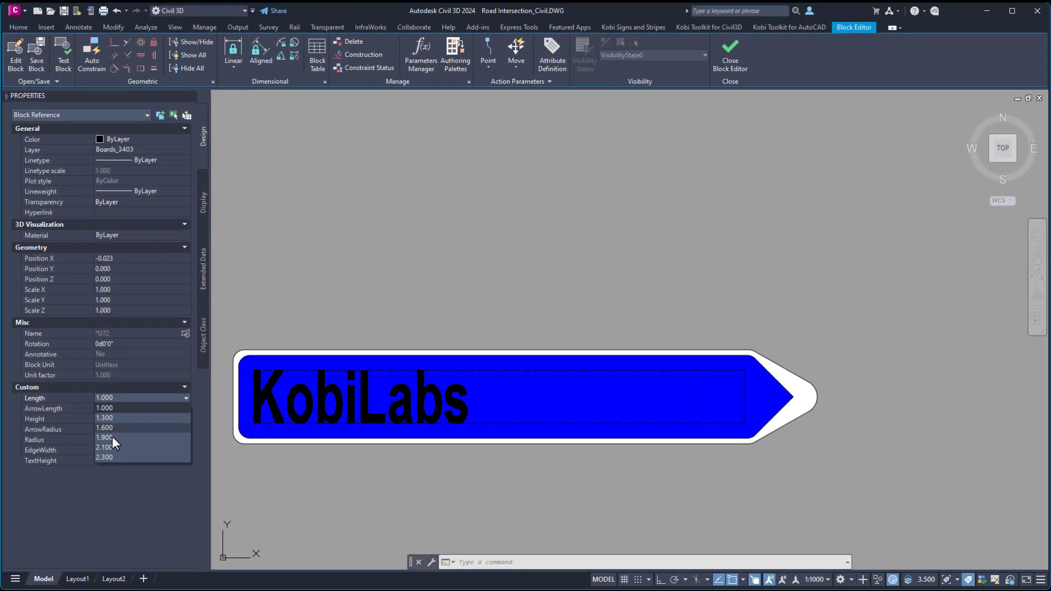
pyautogui.click(111, 447)
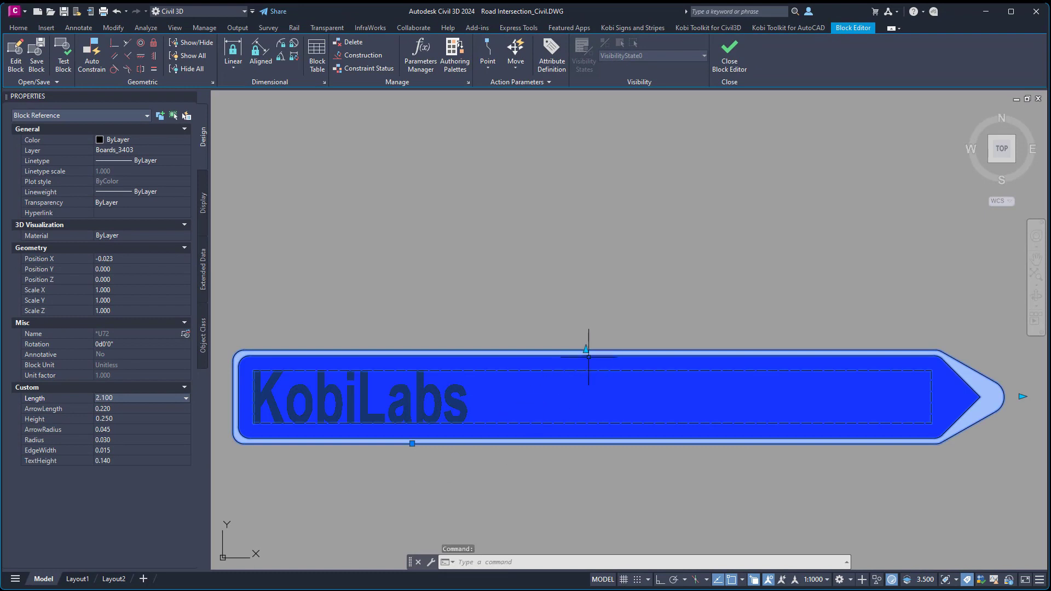
# Stretch the blue board's height upward to 0.550 and set its edge width to 0.018
pyautogui.click(586, 350)
pyautogui.click(587, 236)
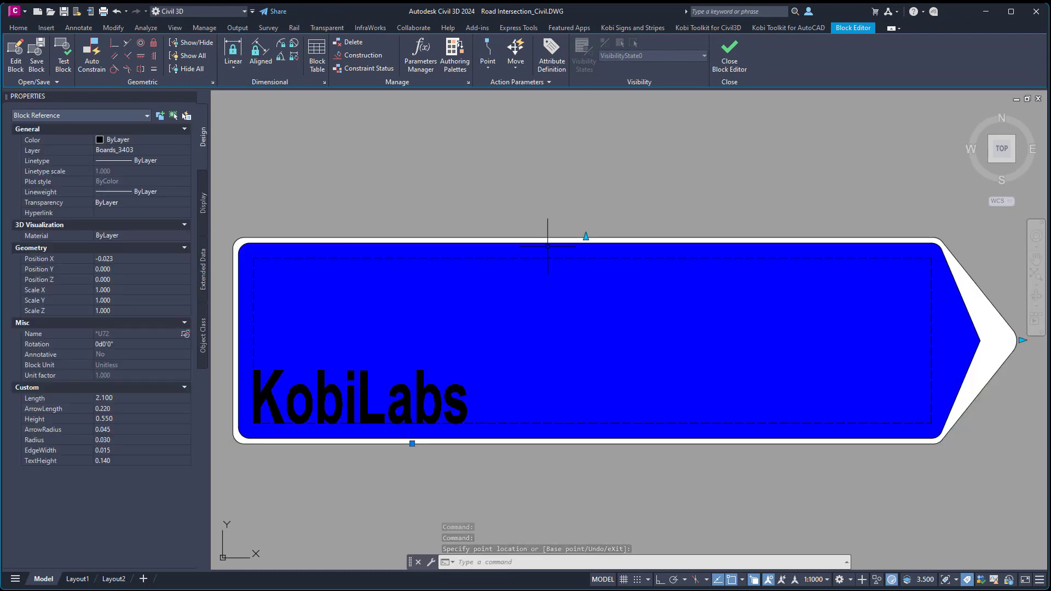
pyautogui.click(129, 450)
pyautogui.write('0.018')
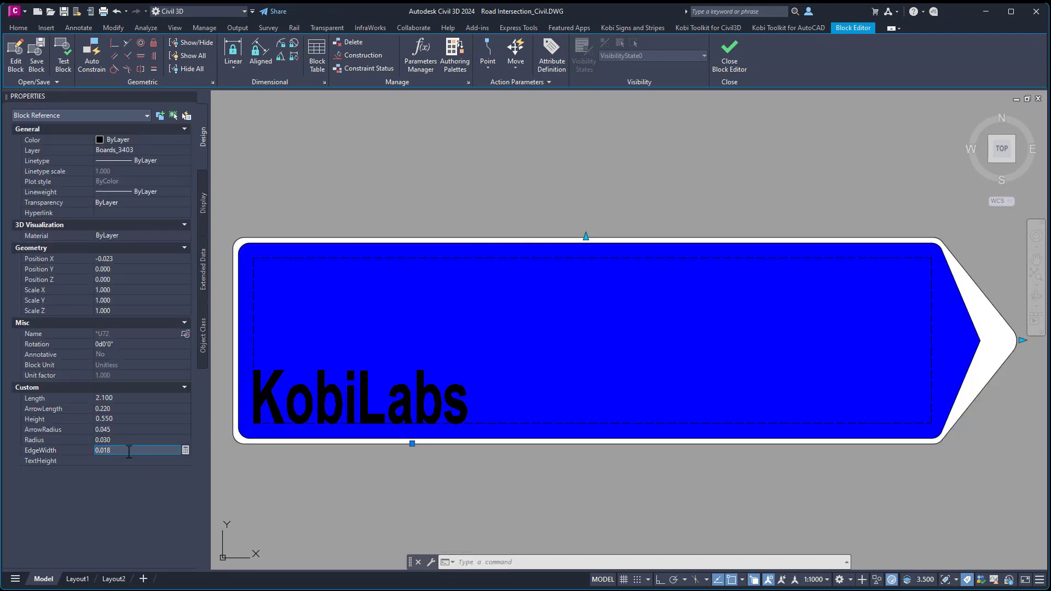
pyautogui.press('Tab')
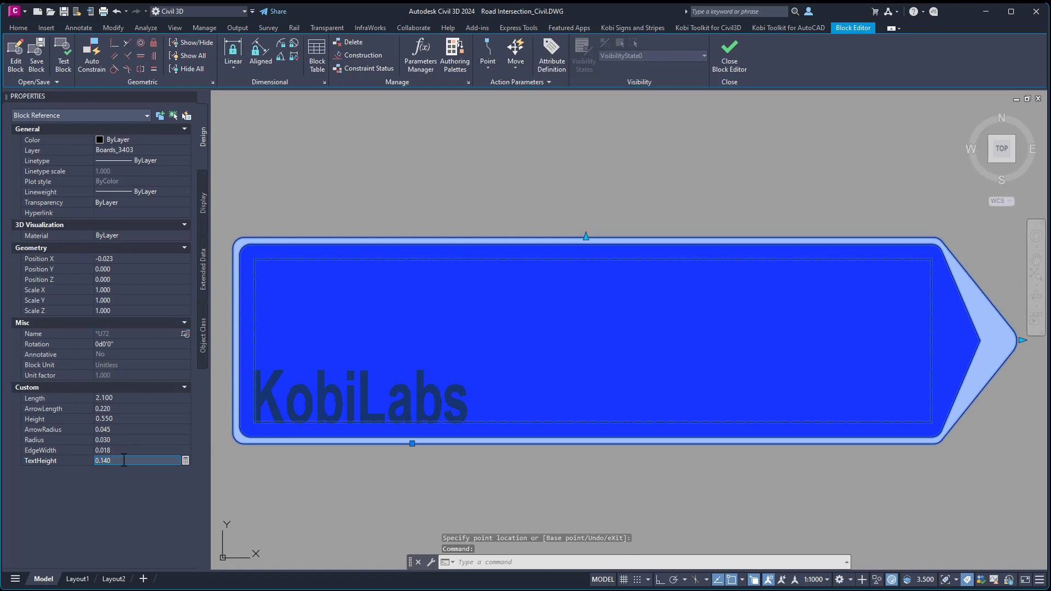
# Set the blue board's TextHeight parameter to 0.175 and clear the selection
pyautogui.press('BackSpace')
pyautogui.press('BackSpace')
pyautogui.press('BackSpace')
pyautogui.press('BackSpace')
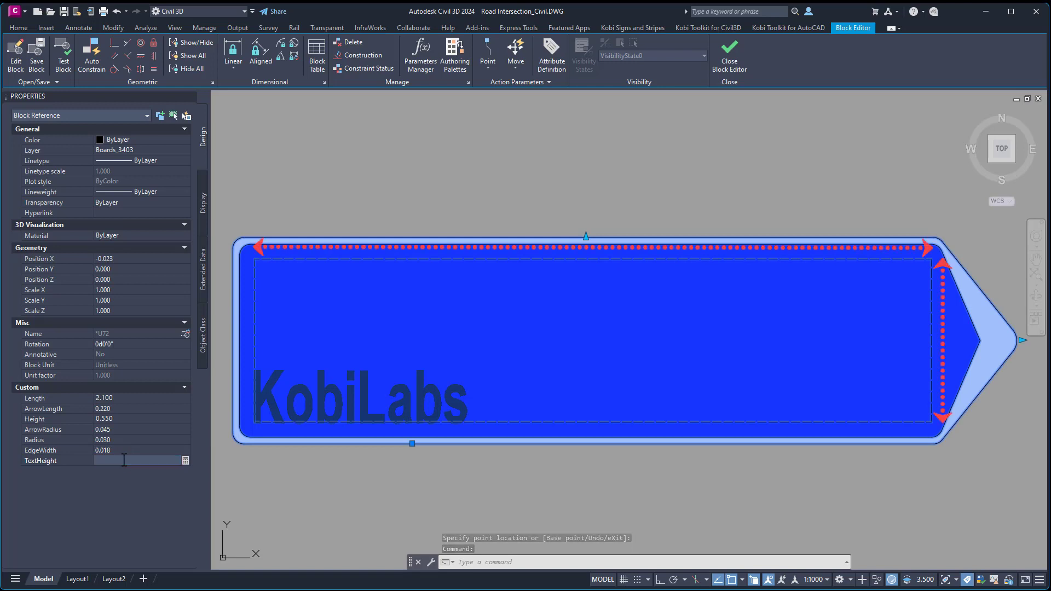
pyautogui.press('Return')
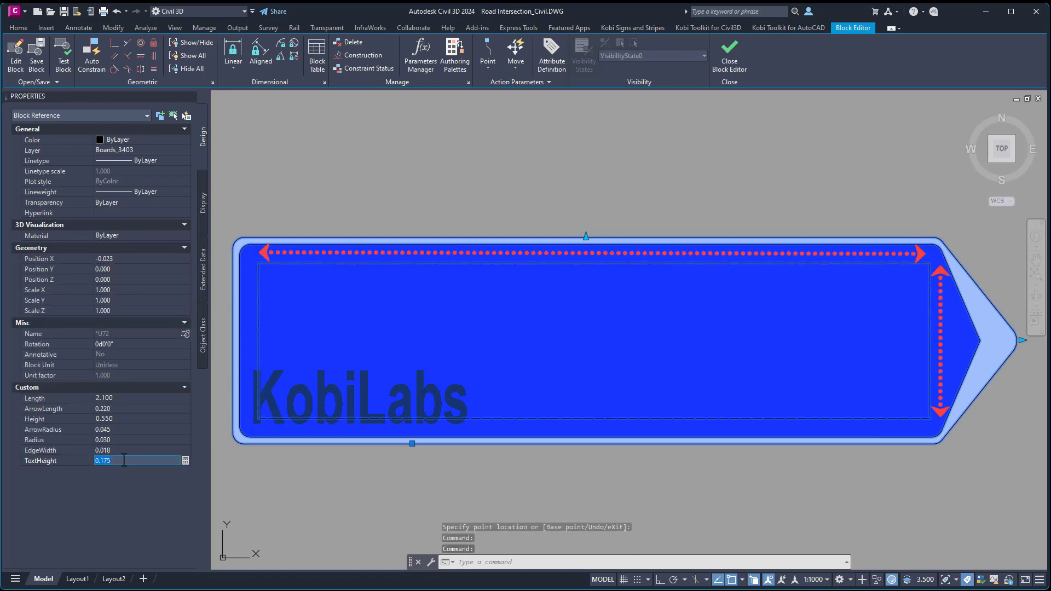
pyautogui.press('Escape')
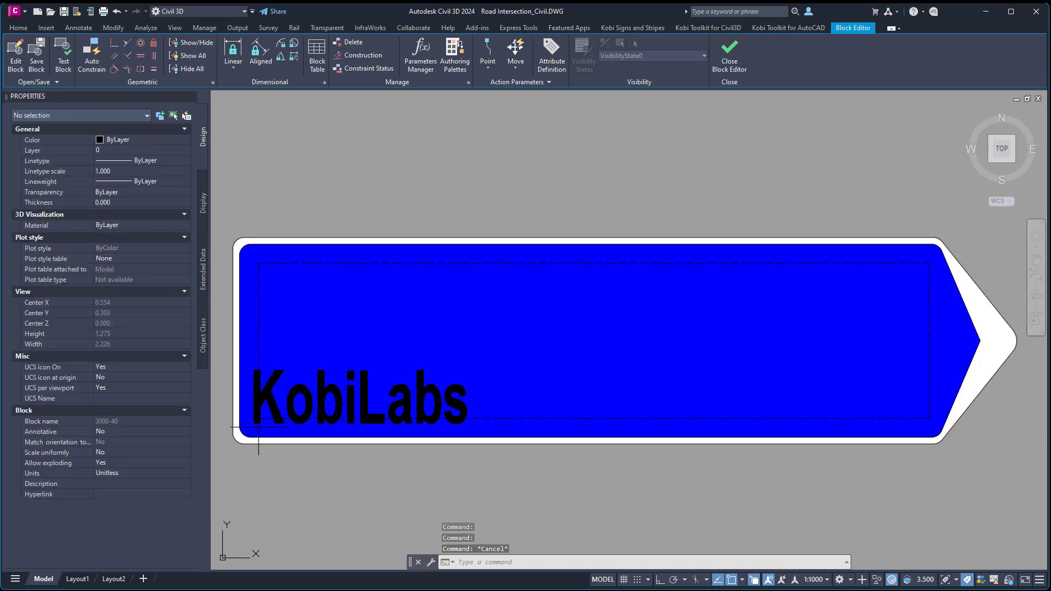
# Set the KobiLabs text height to 0.175 and move the text to the upper-left corner of the dashed frame
pyautogui.click(259, 429)
pyautogui.press('Escape')
pyautogui.click(259, 420)
pyautogui.click(126, 308)
pyautogui.press('BackSpace')
pyautogui.press('BackSpace')
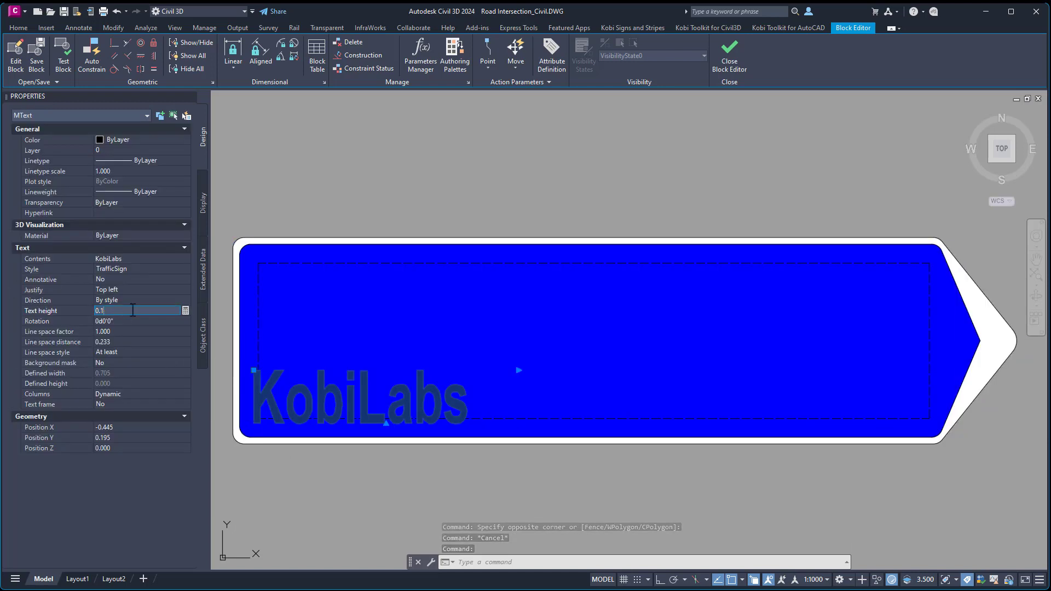
pyautogui.write('75')
pyautogui.press('Tab')
pyautogui.click(253, 369)
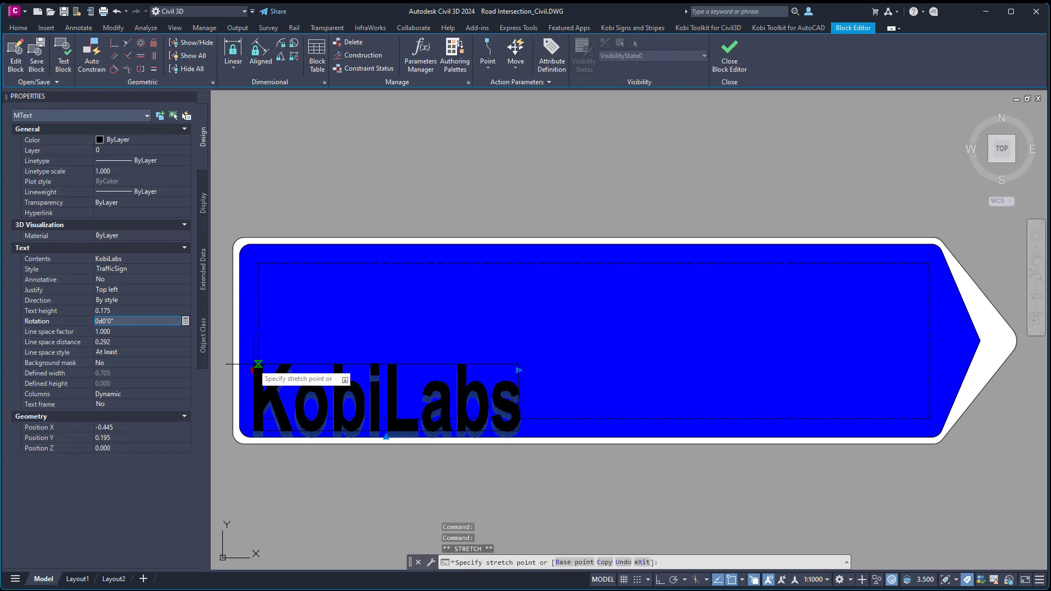
pyautogui.click(258, 265)
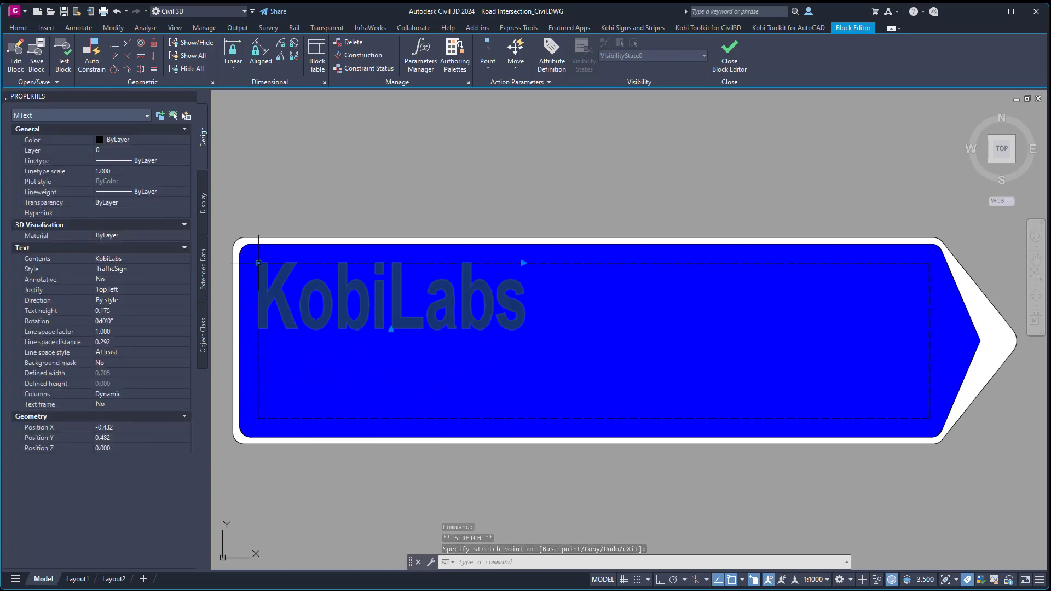
# Copy the KobiLabs text and place the duplicate at the lower-left corner of the dashed frame
pyautogui.press('Escape')
pyautogui.hotkey('ctrl', 'c')
pyautogui.hotkey('ctrl', 'v')
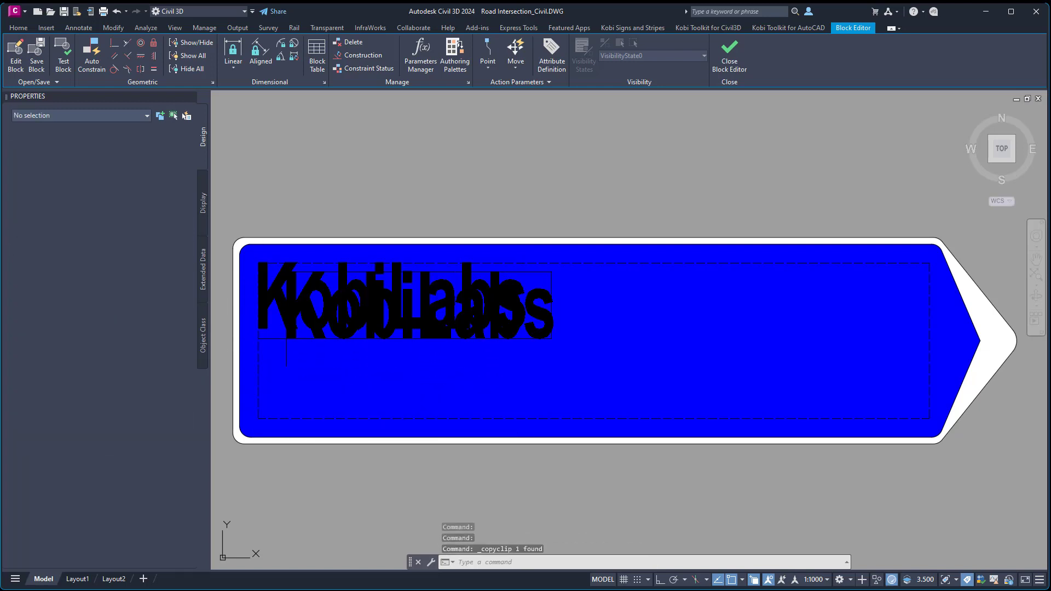
pyautogui.click(257, 417)
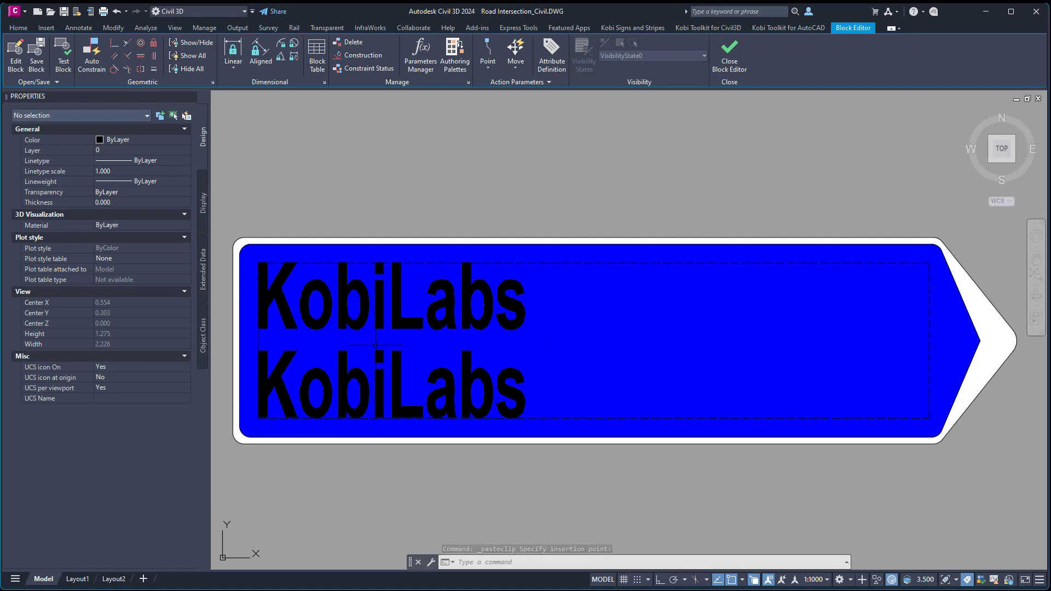
# Widen the upper text's frame to the right end of the dashed frame and change its wording to "Kobi Signs & Stripes"
pyautogui.doubleClick(378, 328)
pyautogui.moveTo(527, 254); pyautogui.dragTo(930, 258)
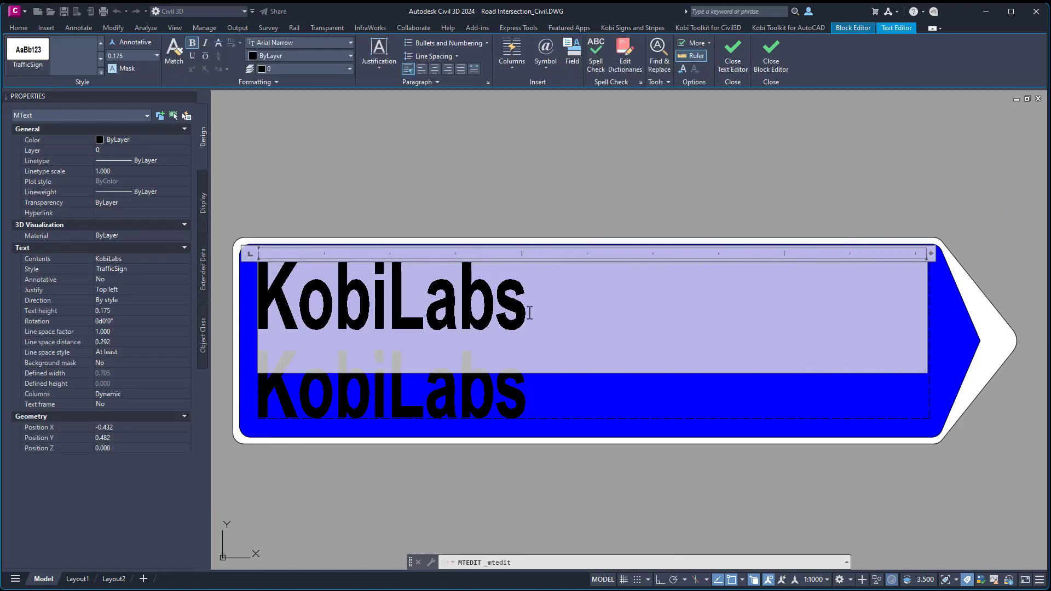
pyautogui.moveTo(387, 298); pyautogui.dragTo(636, 301)
pyautogui.write('Signs & Stripes')
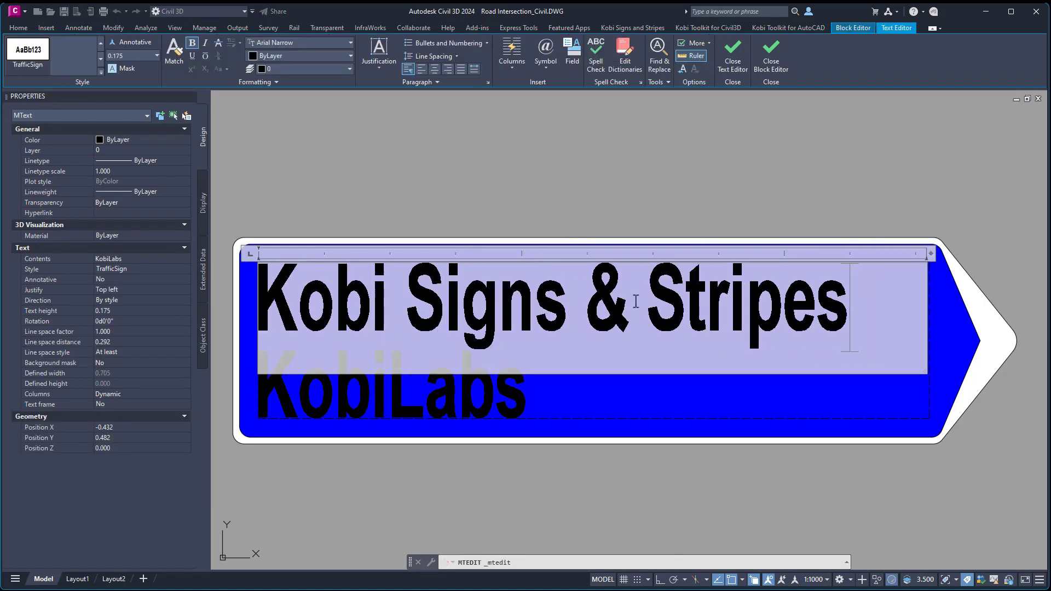
pyautogui.click(973, 482)
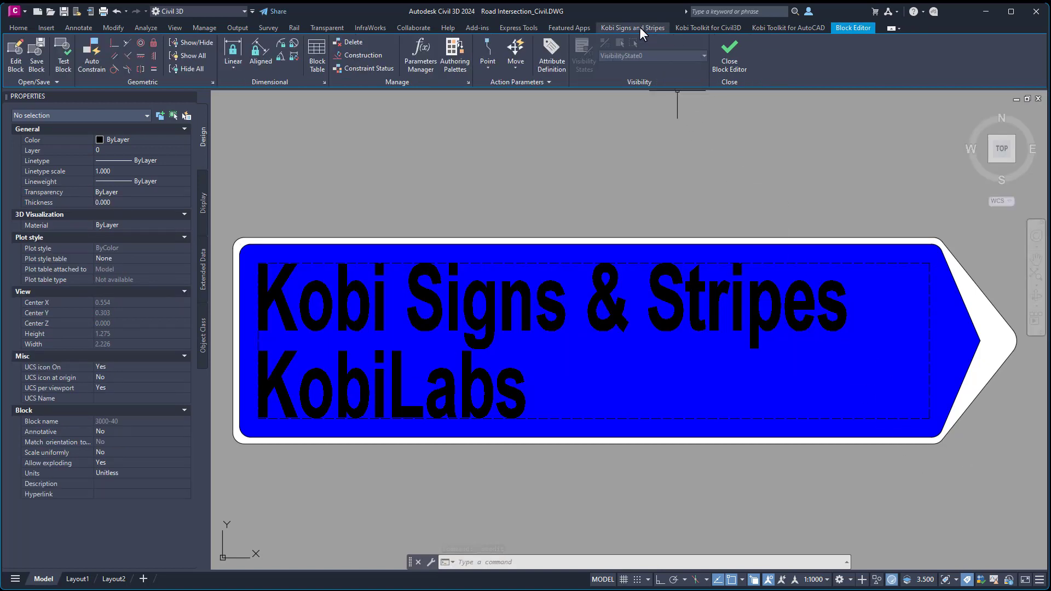
# Insert guide sign symbol 10422 from the Symbols category on the dashed frame's lower line, right of the lower KobiLabs text
pyautogui.click(639, 27)
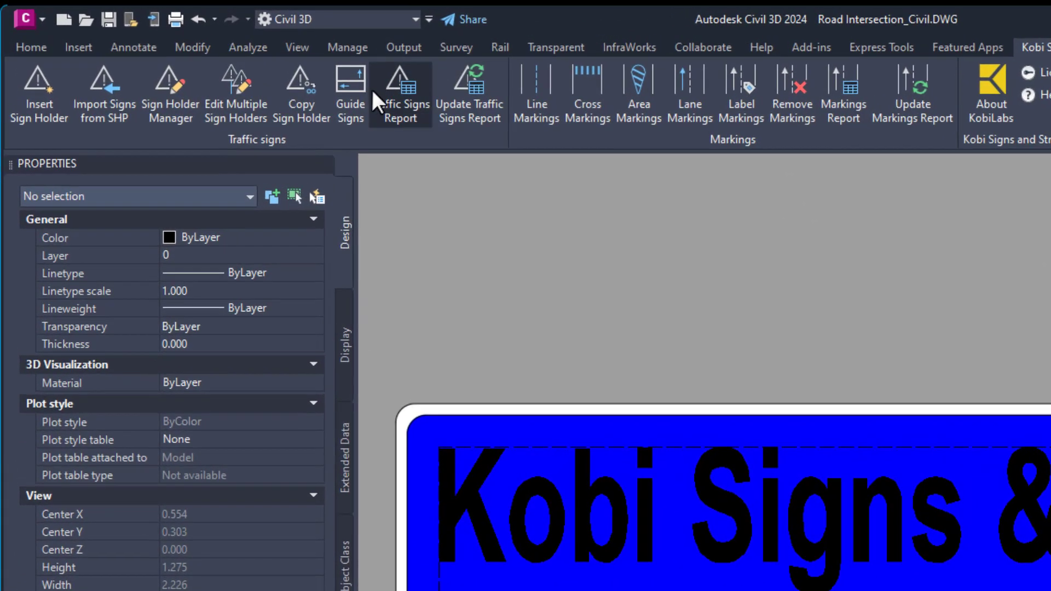
pyautogui.click(355, 91)
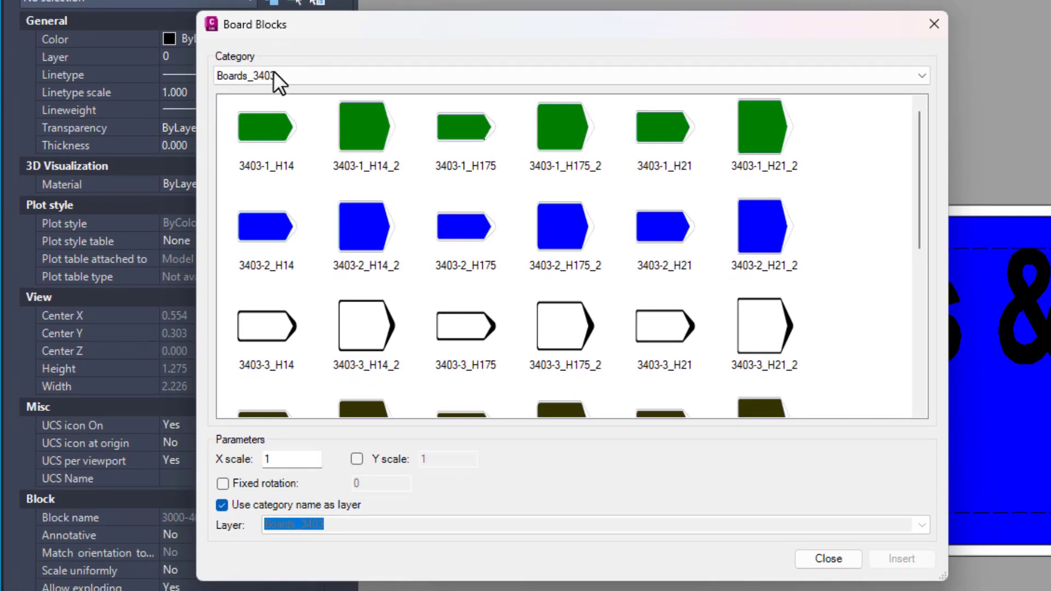
pyautogui.click(274, 74)
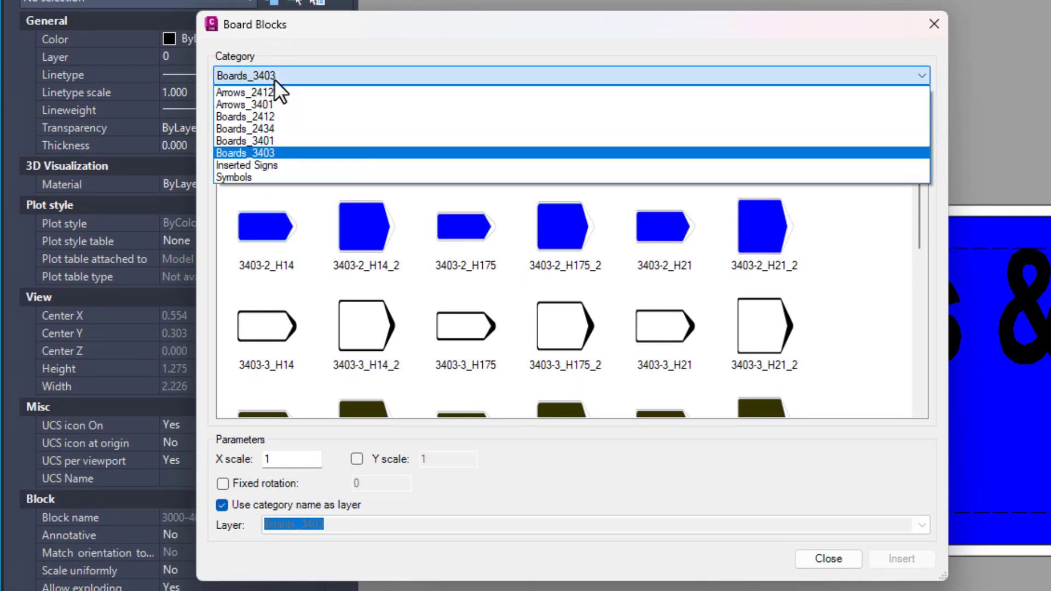
pyautogui.click(265, 176)
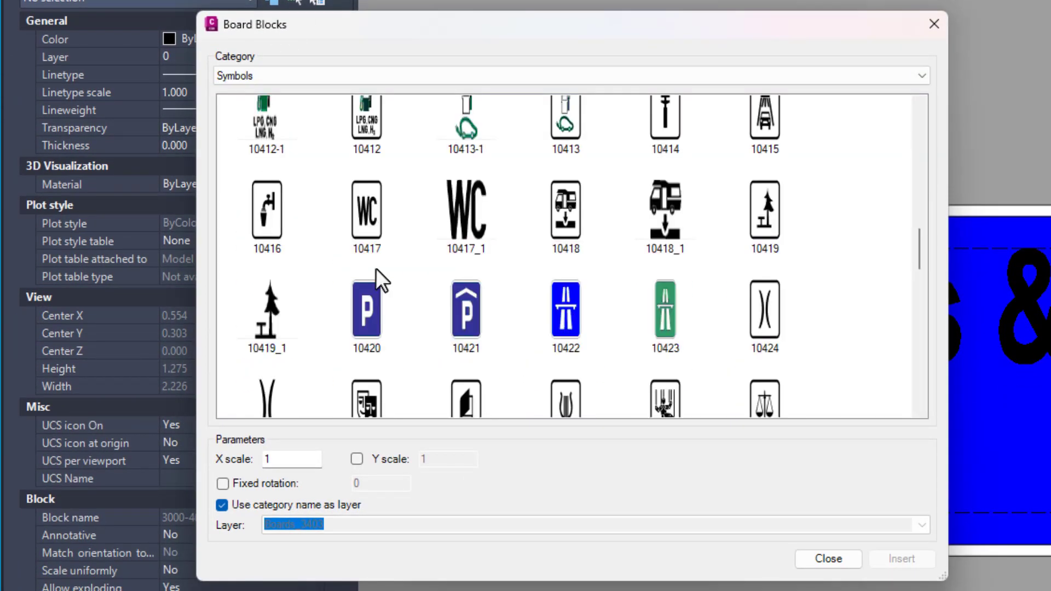
pyautogui.click(570, 317)
pyautogui.click(904, 559)
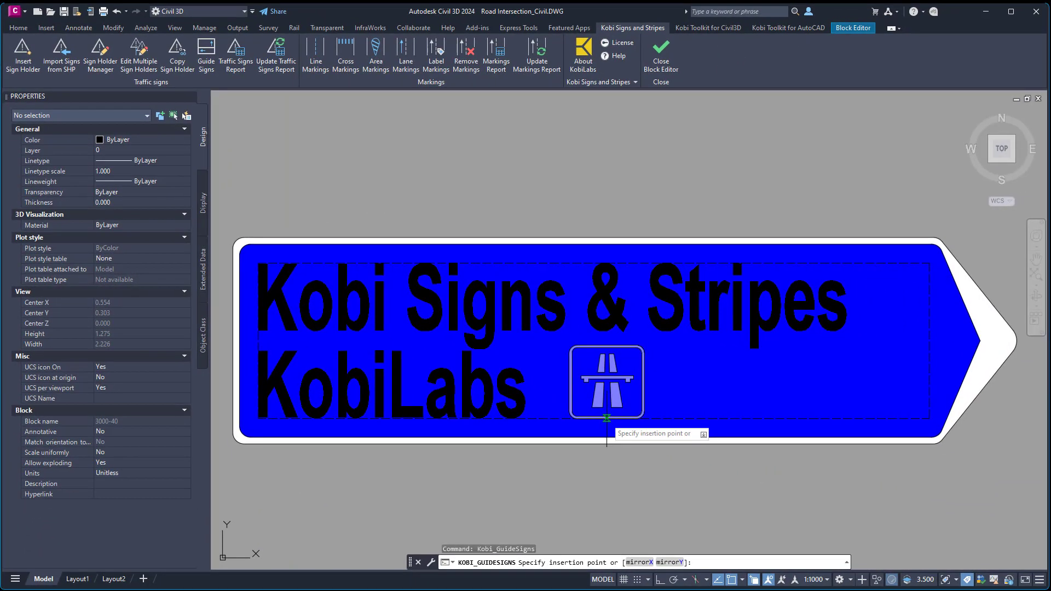
pyautogui.click(606, 418)
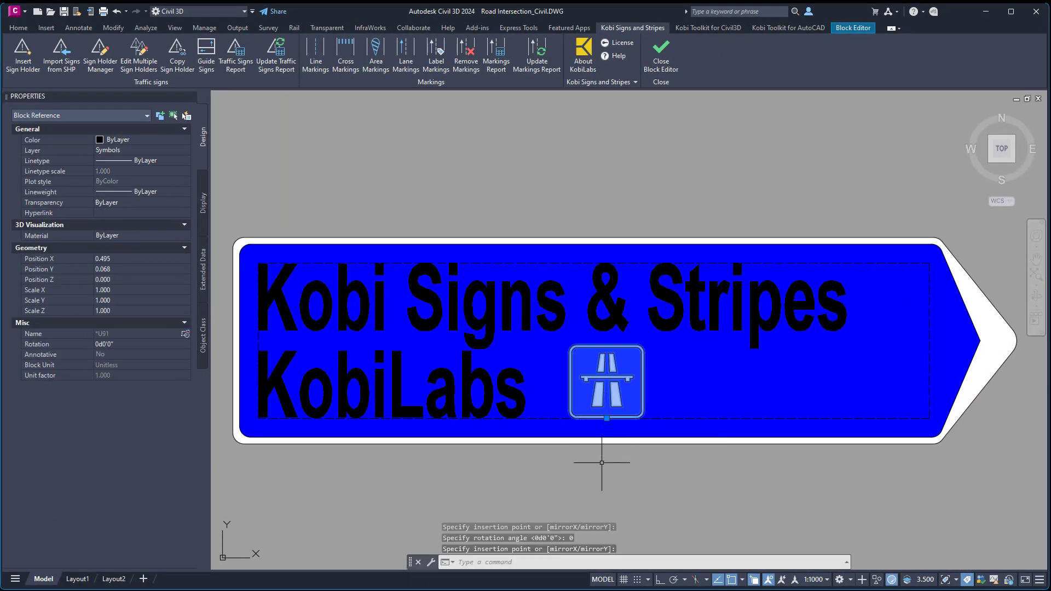
# Clear the selection and close the block editor, saving the changes to the 3000-40 board
pyautogui.press('Escape')
pyautogui.click(660, 59)
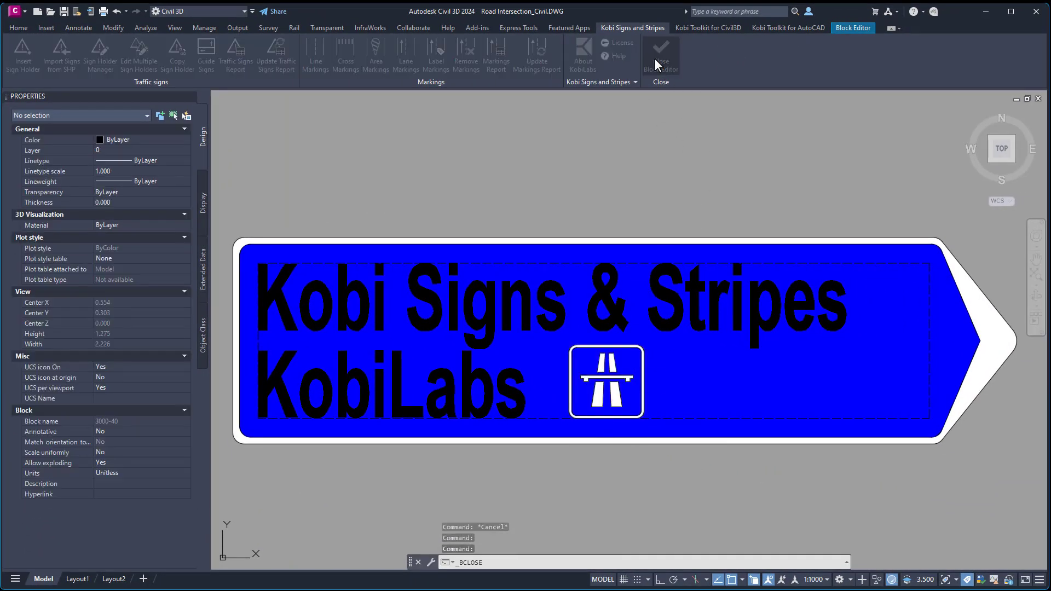
pyautogui.click(585, 278)
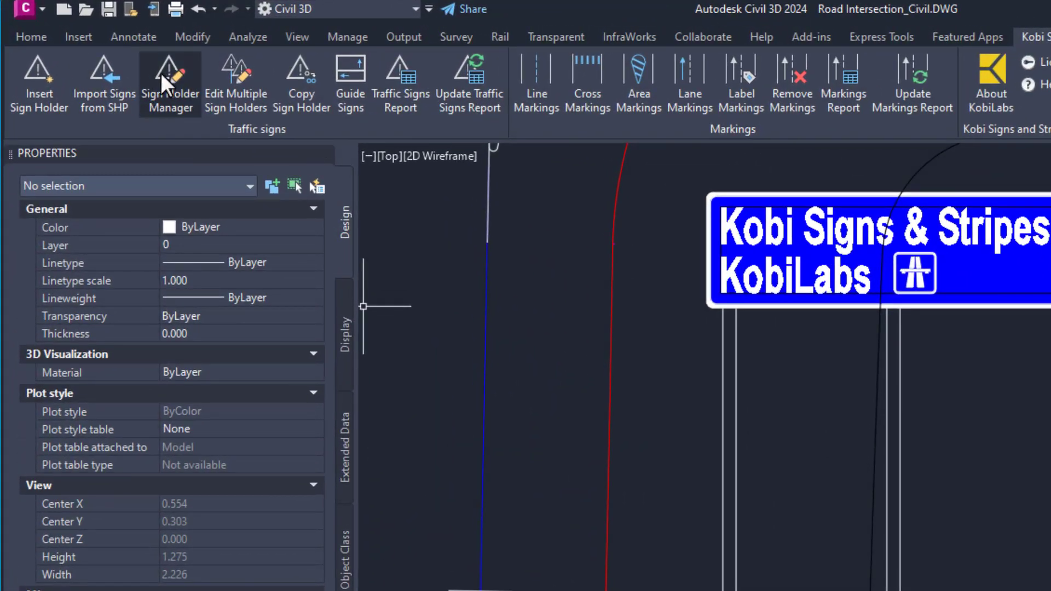
# Open the board's sign holder in the Sign Holder Manager and set Width 1 to 1 and the sign's side offset to -0.4
pyautogui.click(113, 54)
pyautogui.click(769, 191)
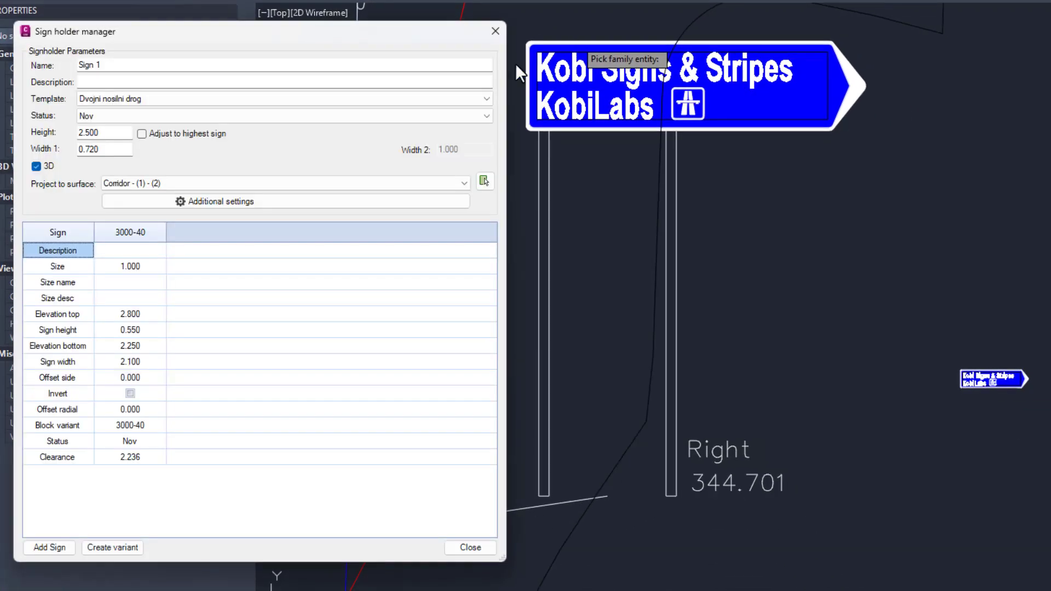
pyautogui.moveTo(102, 149); pyautogui.dragTo(54, 146)
pyautogui.write('1')
pyautogui.click(150, 376)
pyautogui.write('-0.4')
pyautogui.press('Return')
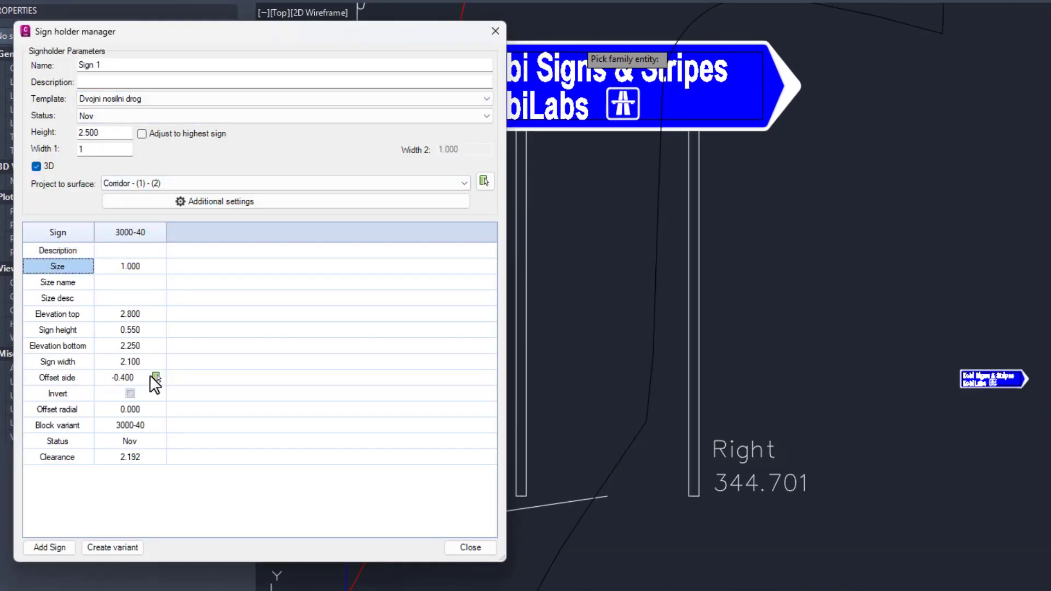
# In the holder's additional settings, enable a foundation 0.4 deep, turn off the schematic view and turn on the terrain display
pyautogui.click(289, 201)
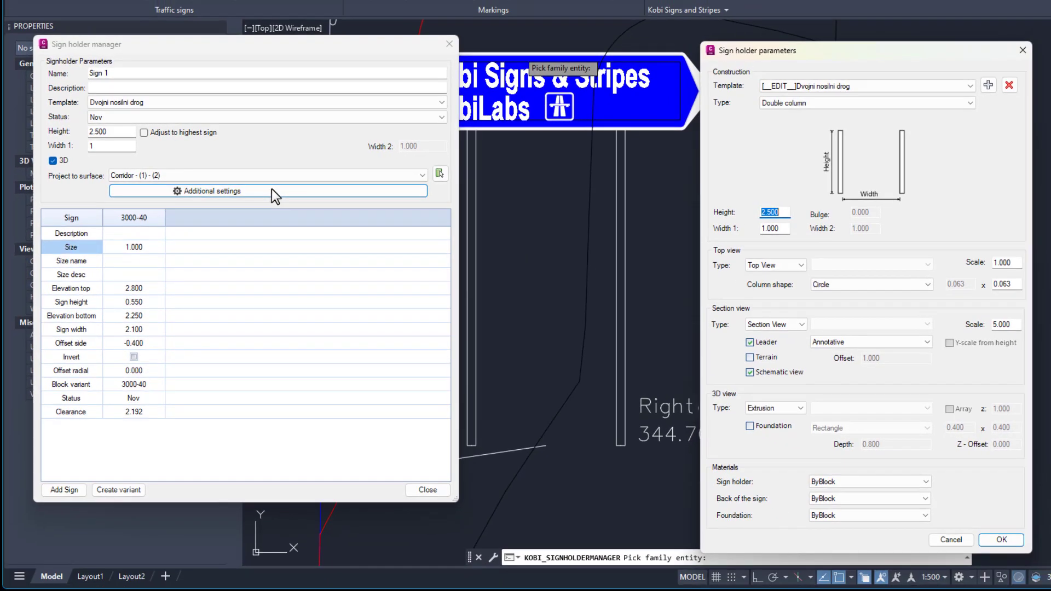
pyautogui.click(749, 426)
pyautogui.doubleClick(871, 444)
pyautogui.write('0.4')
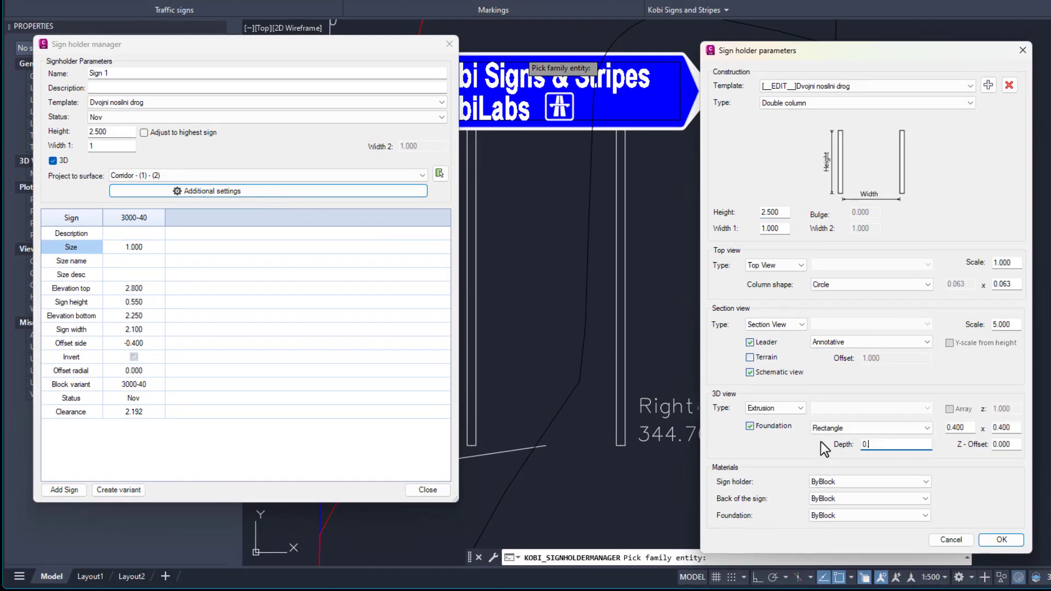
pyautogui.click(749, 372)
pyautogui.click(750, 357)
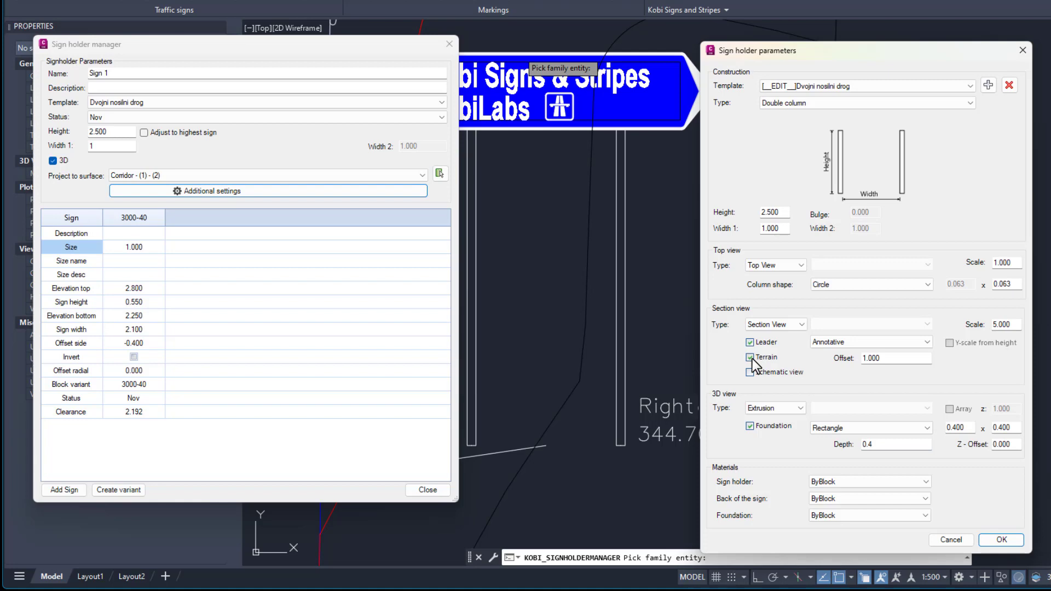
pyautogui.click(1001, 540)
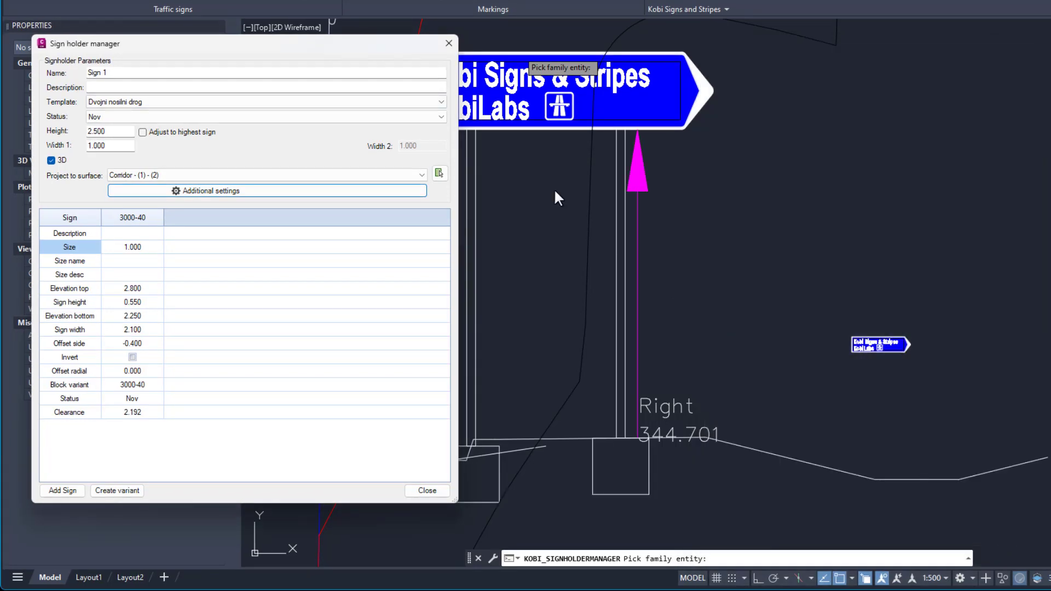
# Adjust the holder height to the highest sign, set the sign's clearance to 1.8 and close the Sign Holder Manager
pyautogui.moveTo(371, 42); pyautogui.dragTo(339, 43)
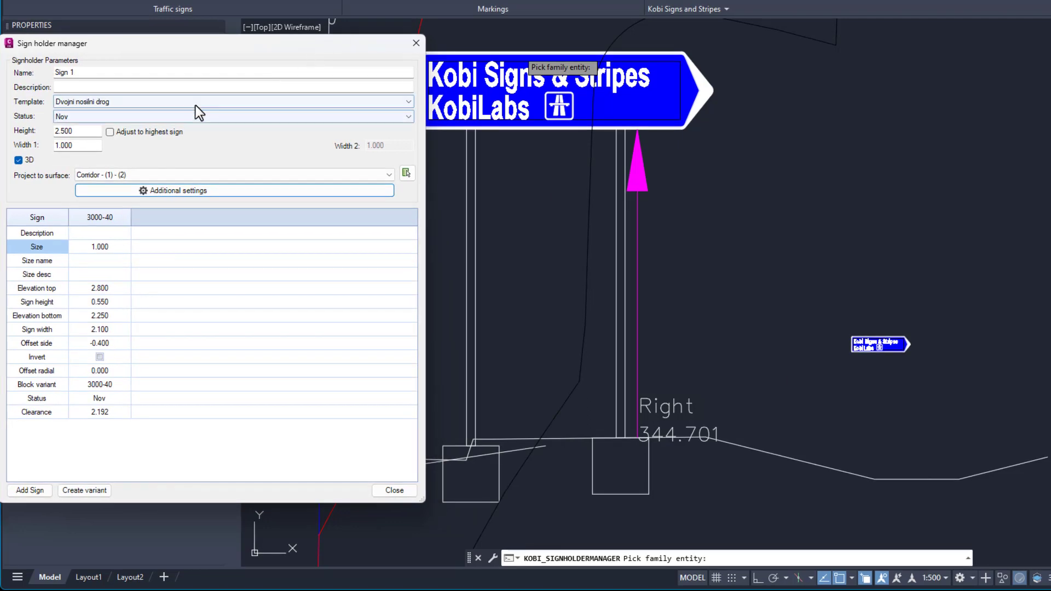
pyautogui.click(136, 132)
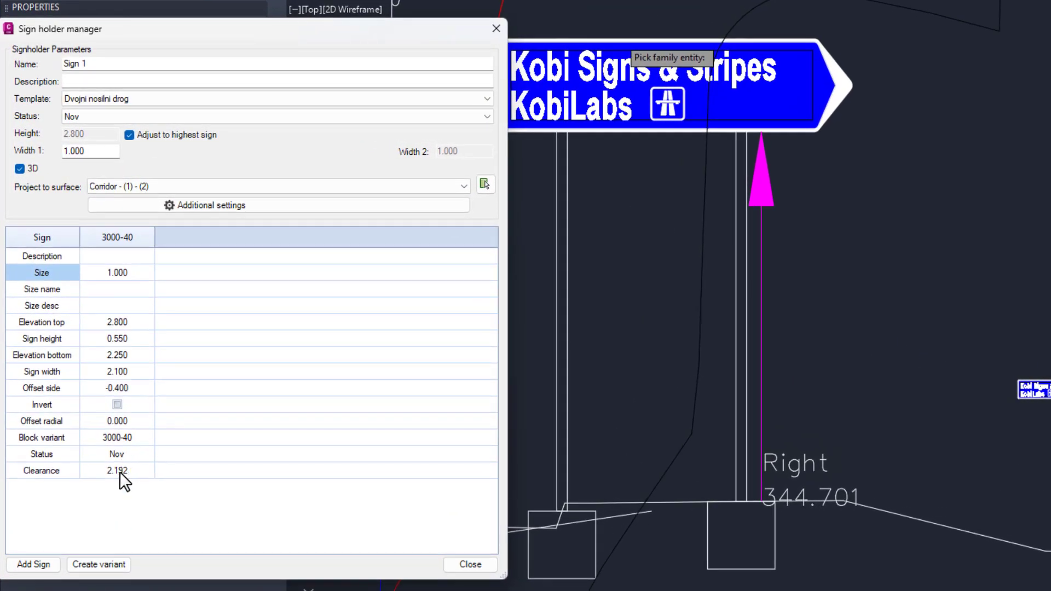
pyautogui.doubleClick(119, 471)
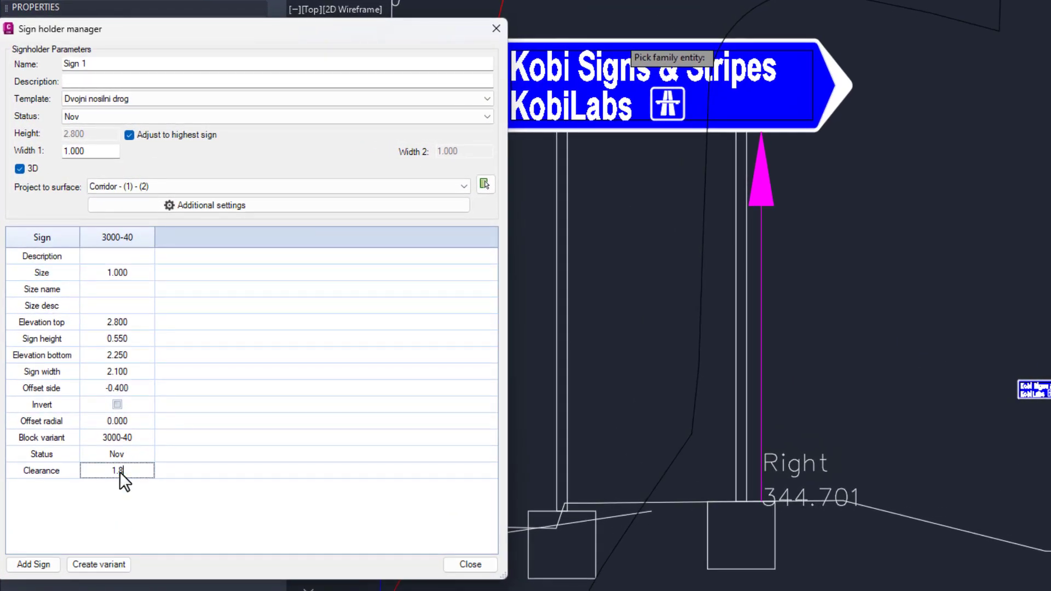
pyautogui.press('Return')
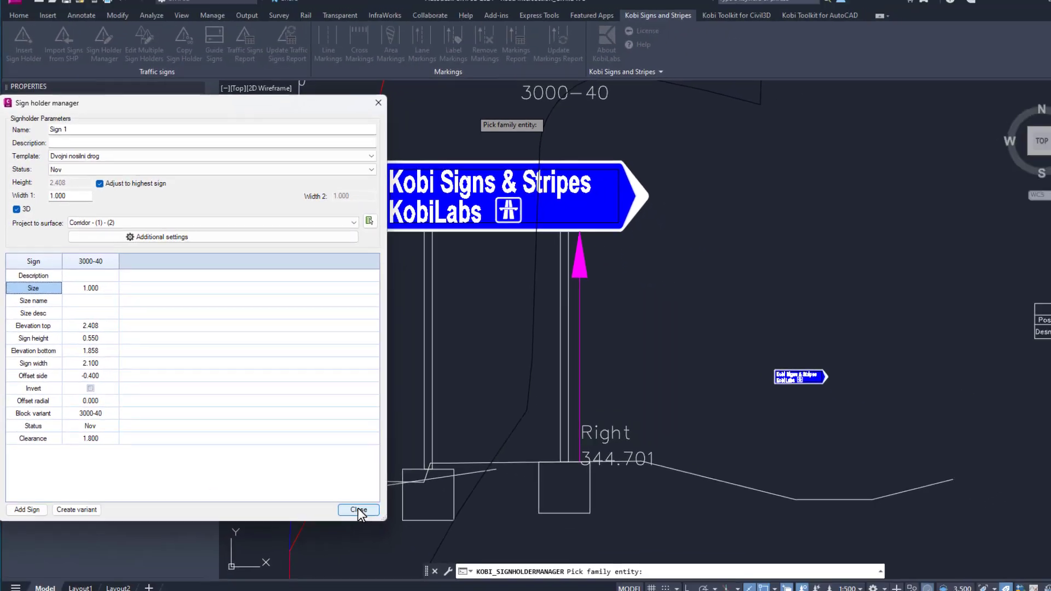
pyautogui.click(470, 565)
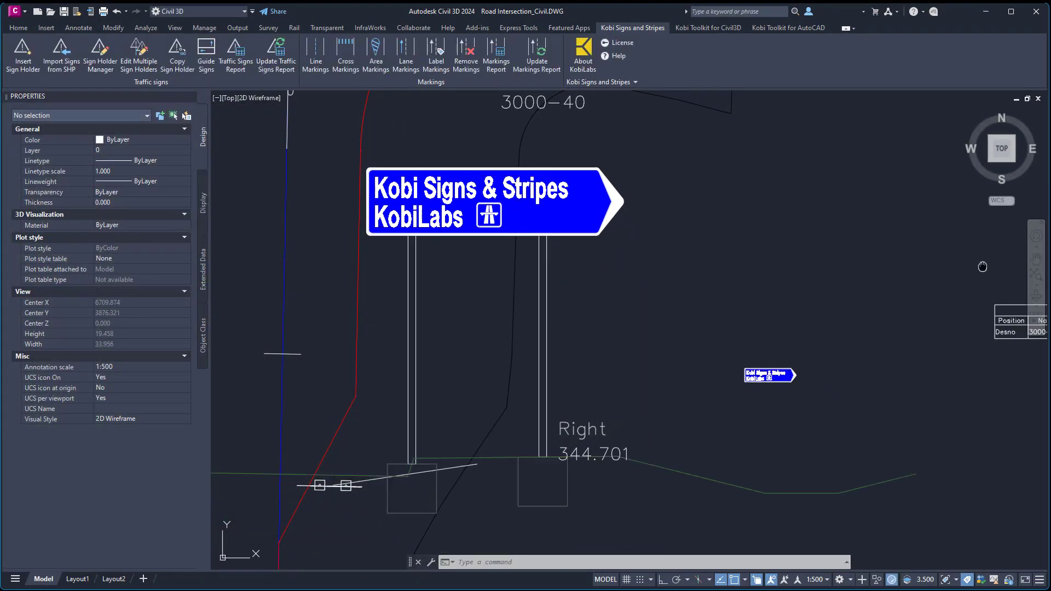
# Update the traffic signs report so the Traffic Signs Table reflects the edited board
pyautogui.moveTo(873, 246)
pyautogui.mouseDown(button='middle')
pyautogui.moveTo(416, 257)
pyautogui.moveTo(311, 280)
pyautogui.mouseUp(button='middle')
pyautogui.scroll(2, 498, 336)
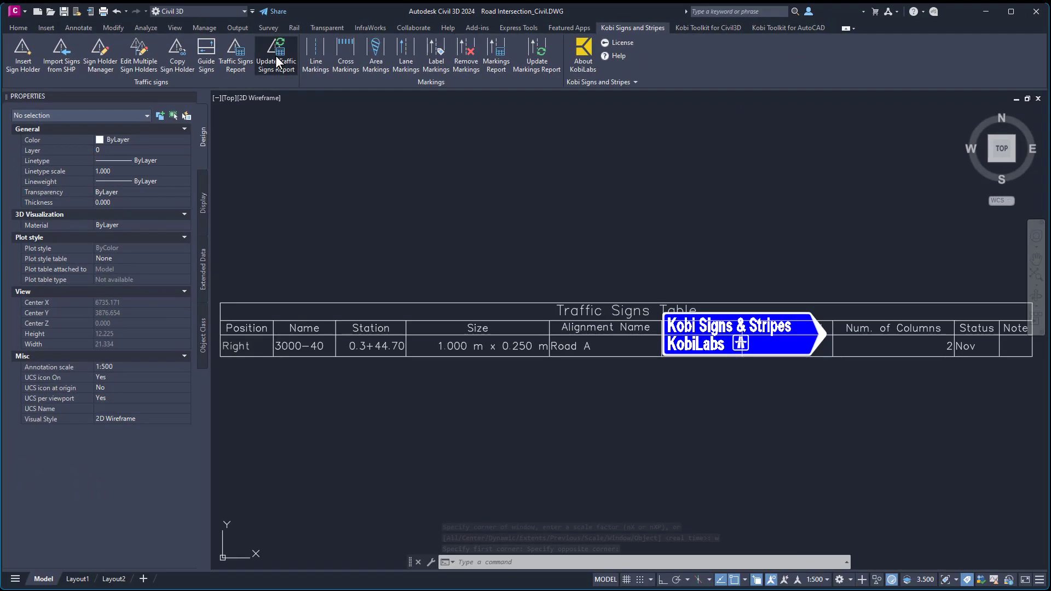
pyautogui.click(469, 69)
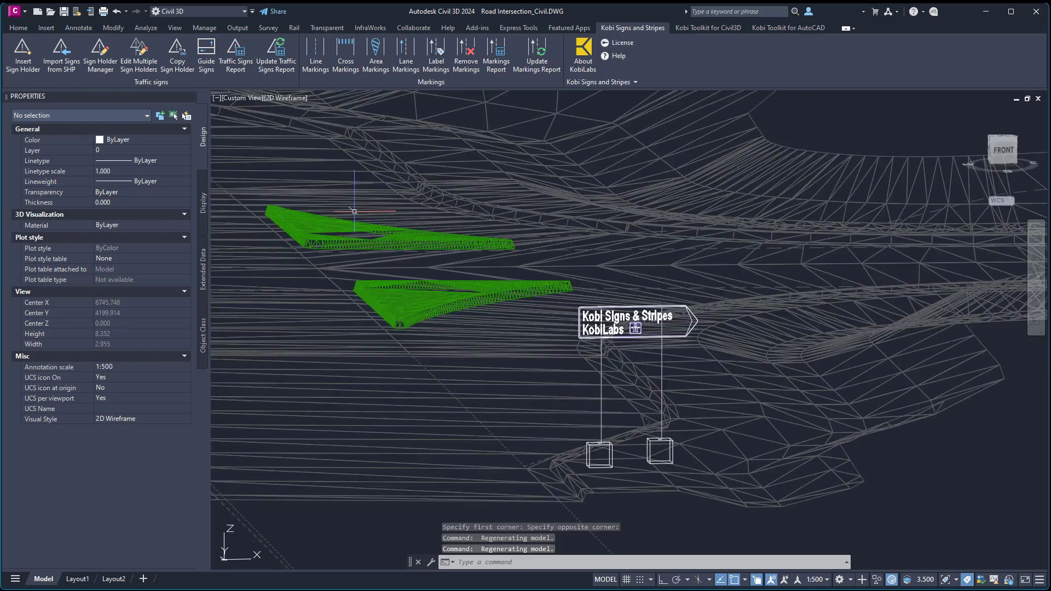
# Switch the 3D view to the Realistic visual style and inspect the roadside guide sign up close from other angles
pyautogui.click(277, 98)
pyautogui.click(333, 159)
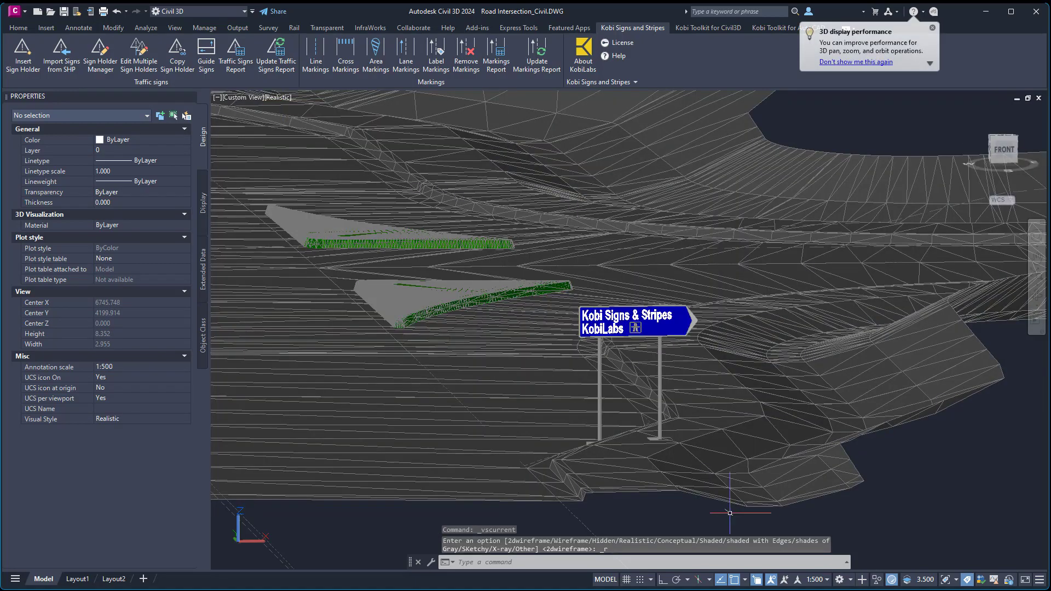
pyautogui.scroll(3, 735, 507)
pyautogui.keyDown('shift'); pyautogui.moveTo(680, 390); pyautogui.dragTo(926, 300, button='middle'); pyautogui.keyUp('shift')
pyautogui.moveTo(836, 309); pyautogui.dragTo(793, 368)
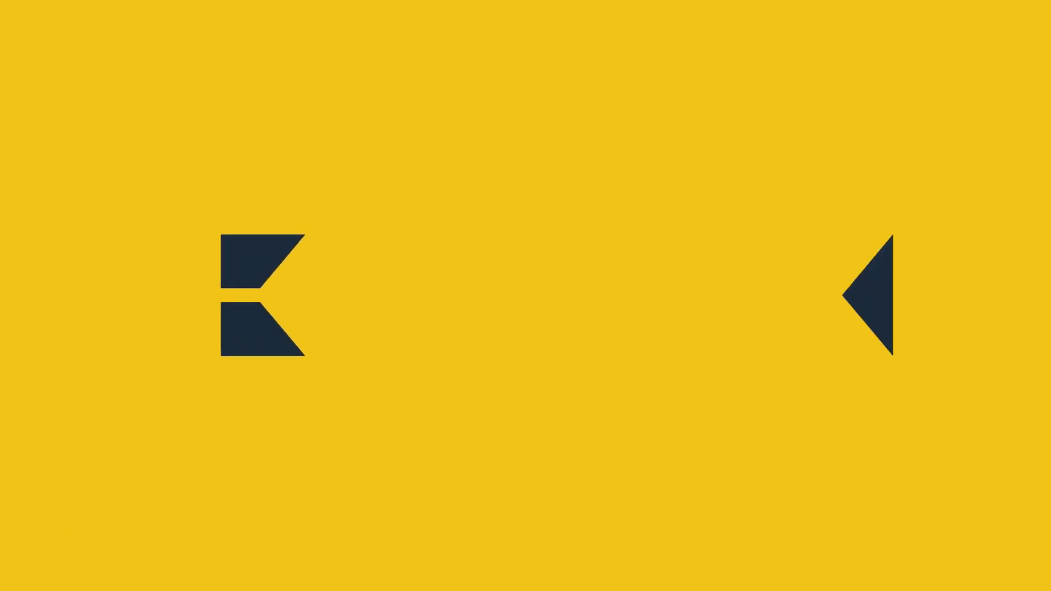